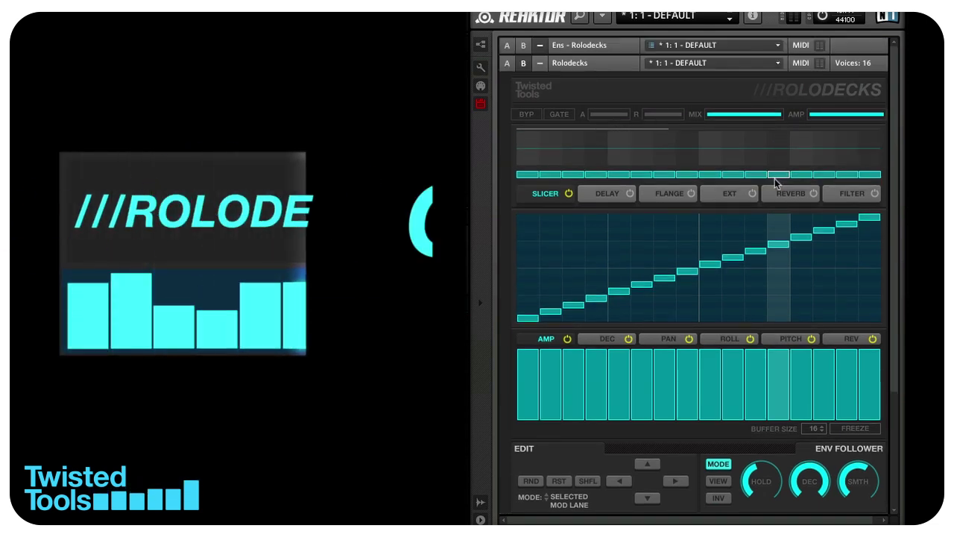
# Bring the Rolodecks ensemble window into focus beside the Maschine arranger
pyautogui.click(581, 93)
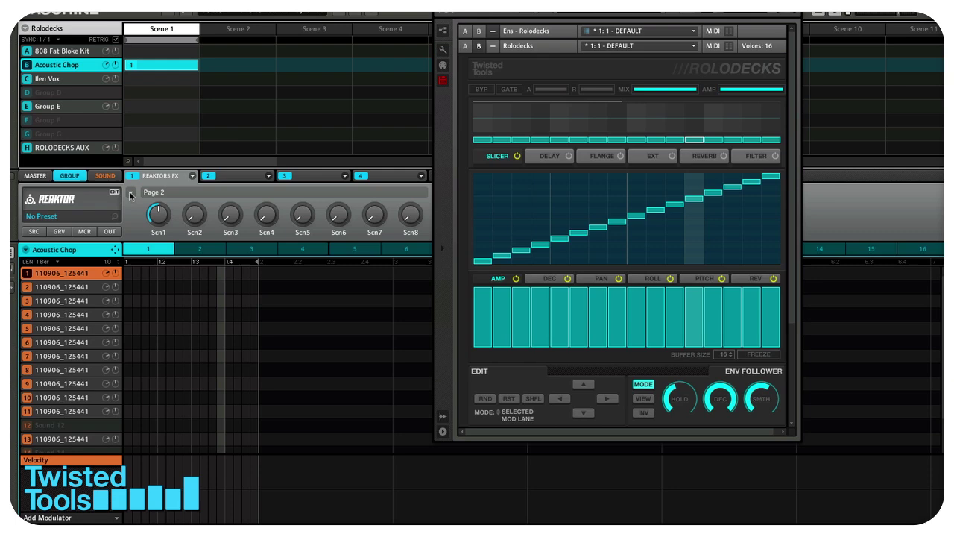
# Switch the host knobs to Page 1, then browse DELAY, FLANGE and EXT before returning to SLICER
pyautogui.click(131, 195)
pyautogui.click(151, 208)
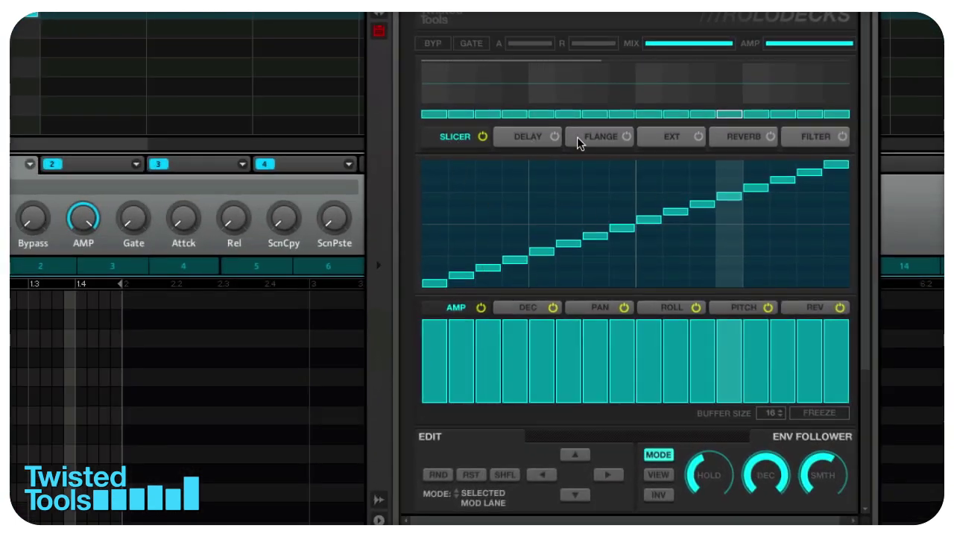
pyautogui.click(540, 142)
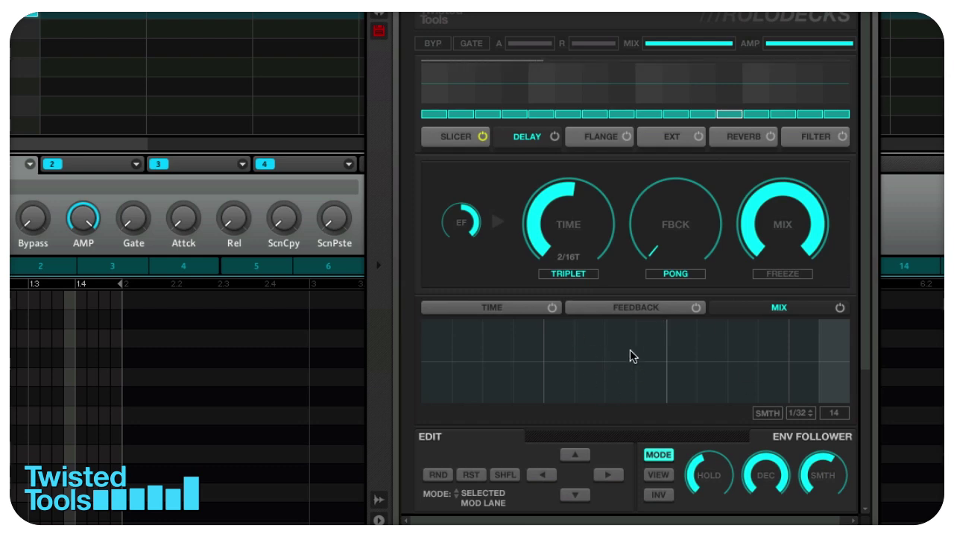
pyautogui.click(607, 142)
pyautogui.click(666, 140)
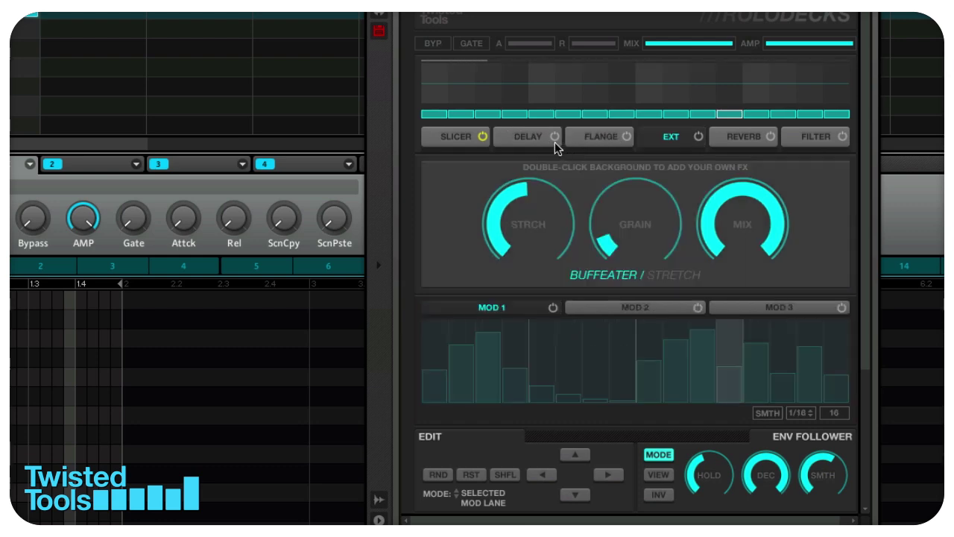
pyautogui.click(555, 142)
pyautogui.click(453, 142)
# Scroll the Rolodecks panel down to the Source/Beatlooper section
pyautogui.scroll(-2, 496, 251)
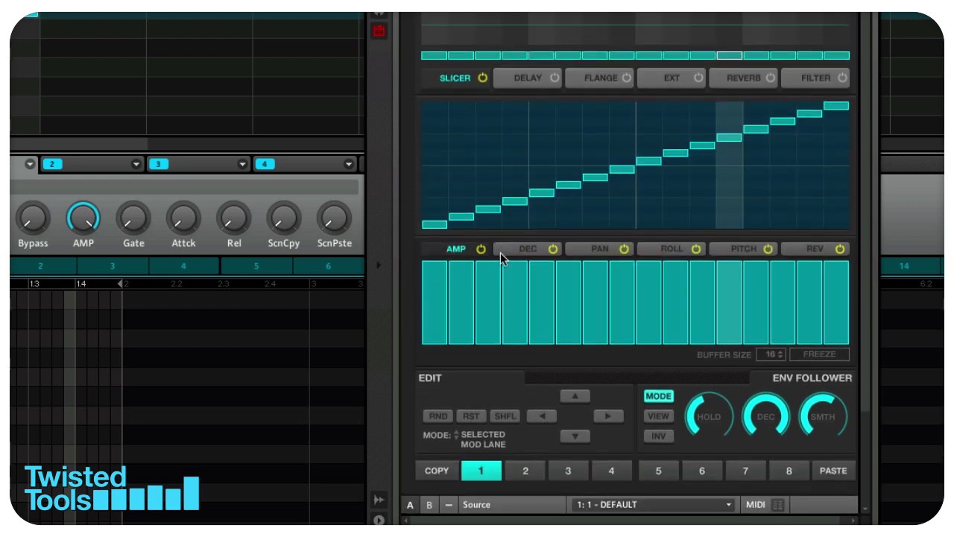
pyautogui.scroll(-1, 500, 252)
pyautogui.scroll(-2, 503, 353)
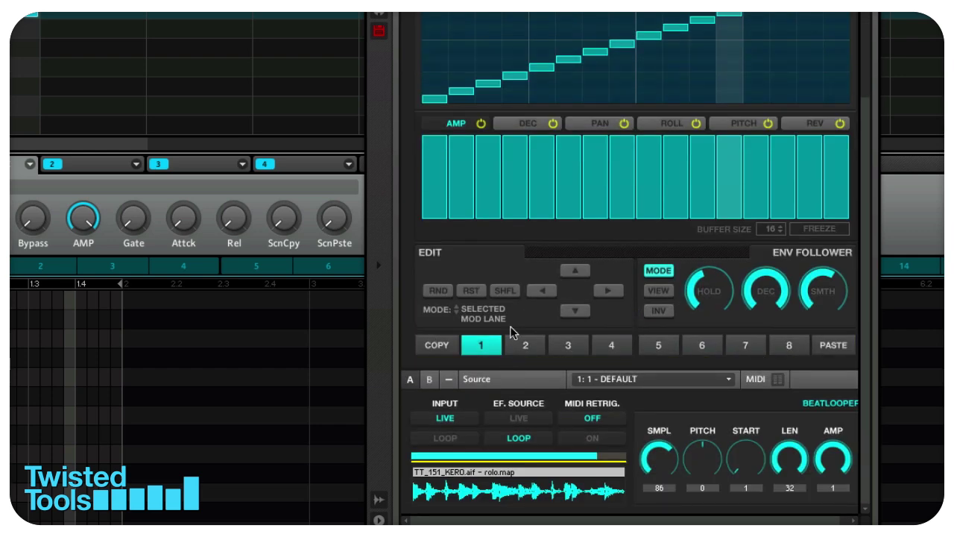
pyautogui.scroll(1, 513, 324)
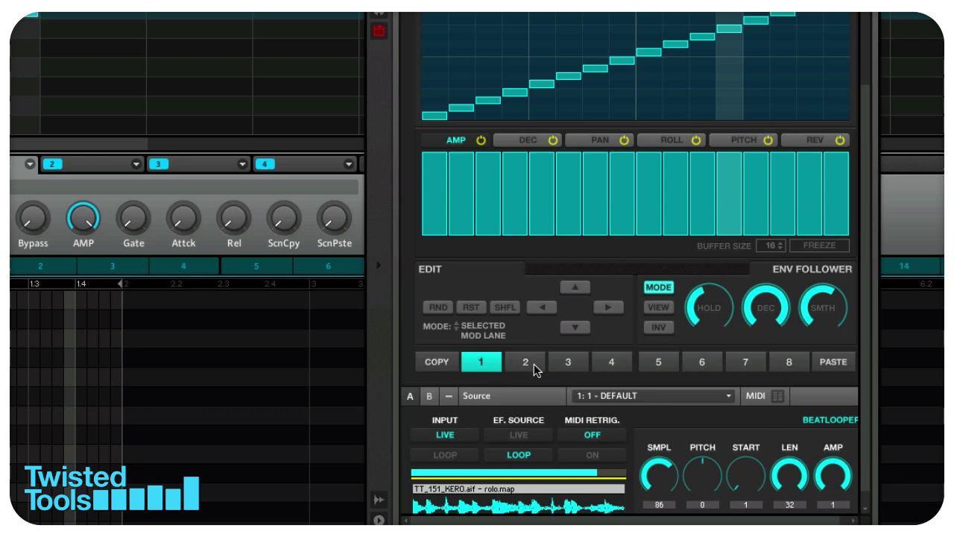
pyautogui.scroll(-1, 608, 363)
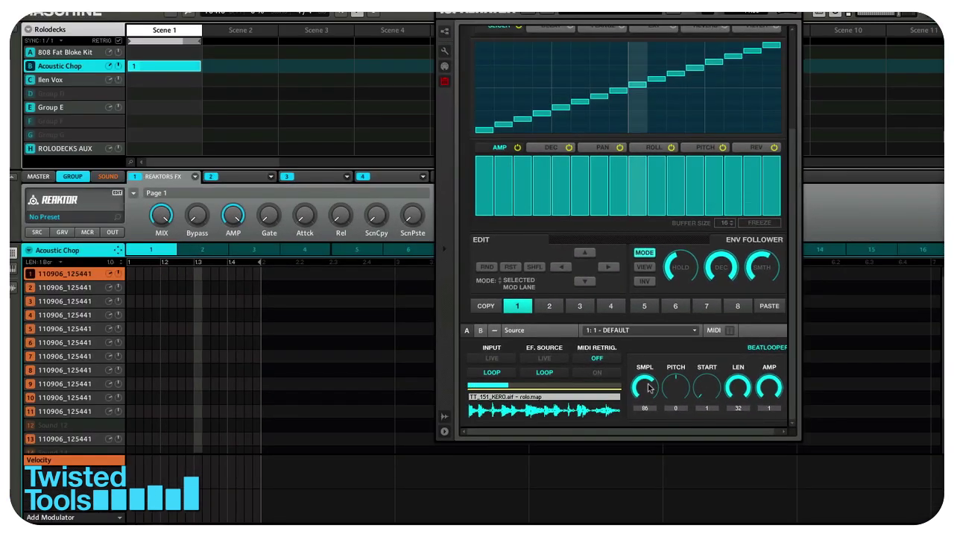
# Turn SMPL to try other loops and sweep PITCH to 12 and back to 0
pyautogui.moveTo(649, 387); pyautogui.dragTo(651, 425)
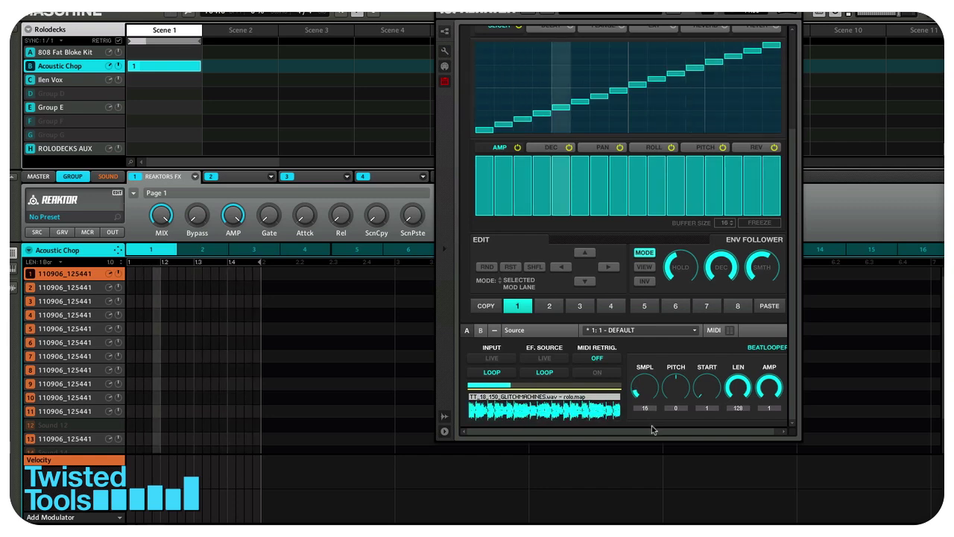
pyautogui.moveTo(676, 382); pyautogui.dragTo(679, 349)
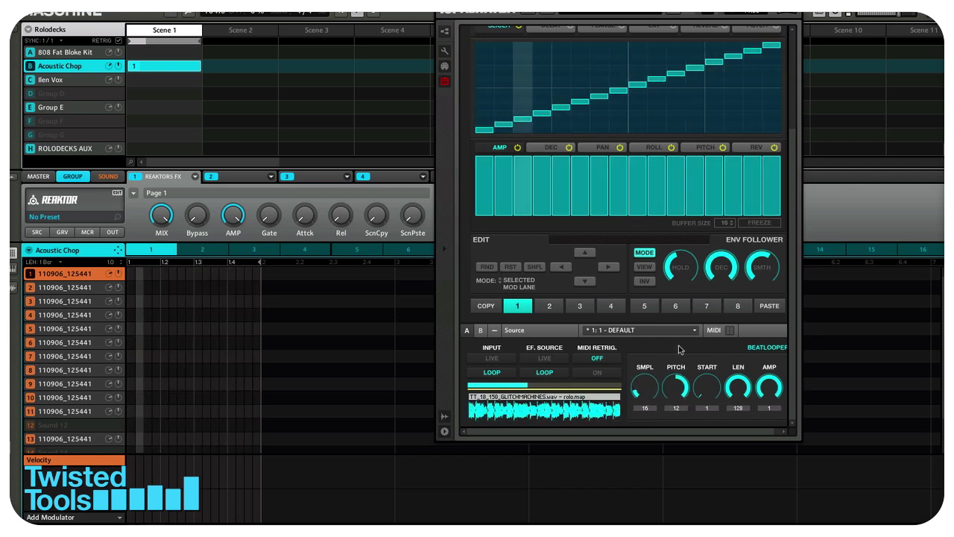
pyautogui.moveTo(678, 396); pyautogui.dragTo(637, 345)
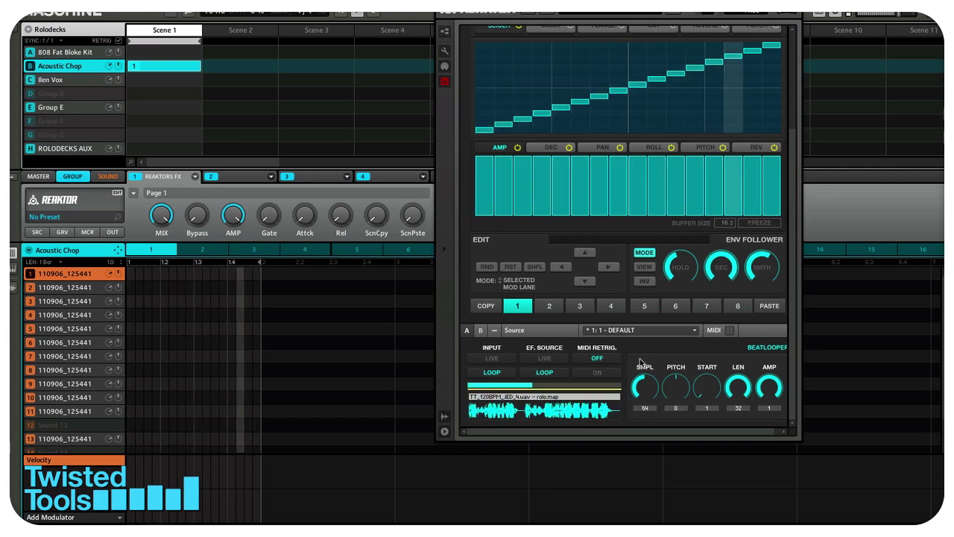
pyautogui.moveTo(637, 345); pyautogui.dragTo(644, 369)
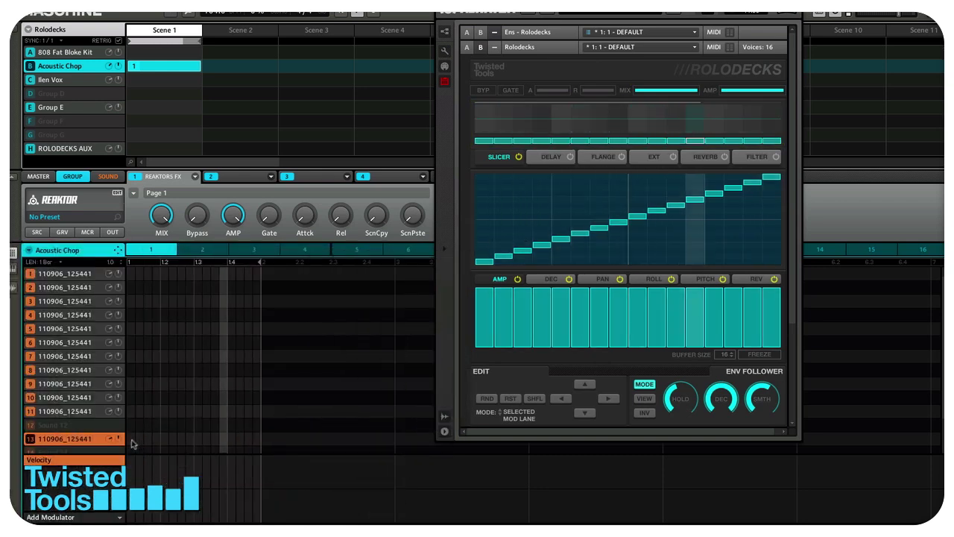
# Draw a note on pad row 13 from step 1 to the end of bar 1, then deselect it
pyautogui.click(140, 439)
pyautogui.moveTo(191, 440); pyautogui.dragTo(259, 441)
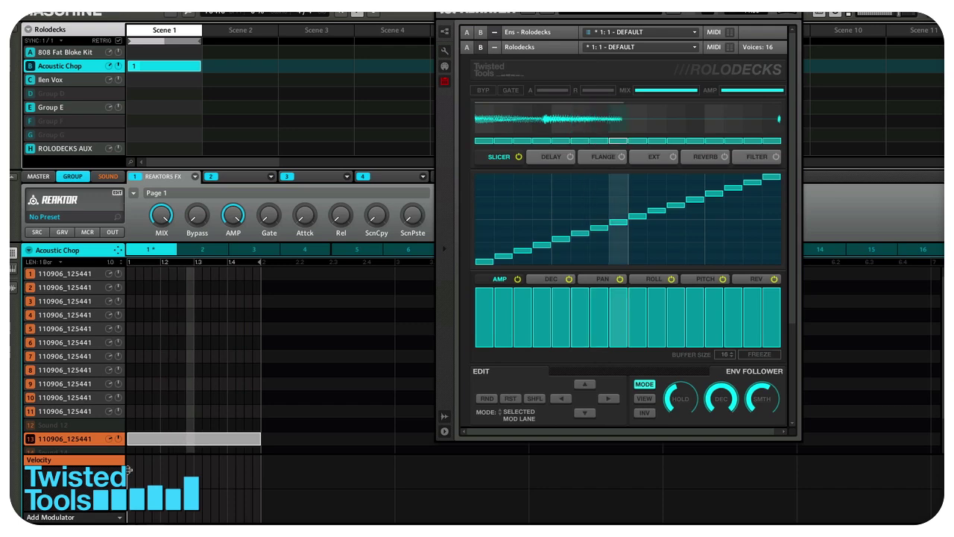
pyautogui.click(324, 411)
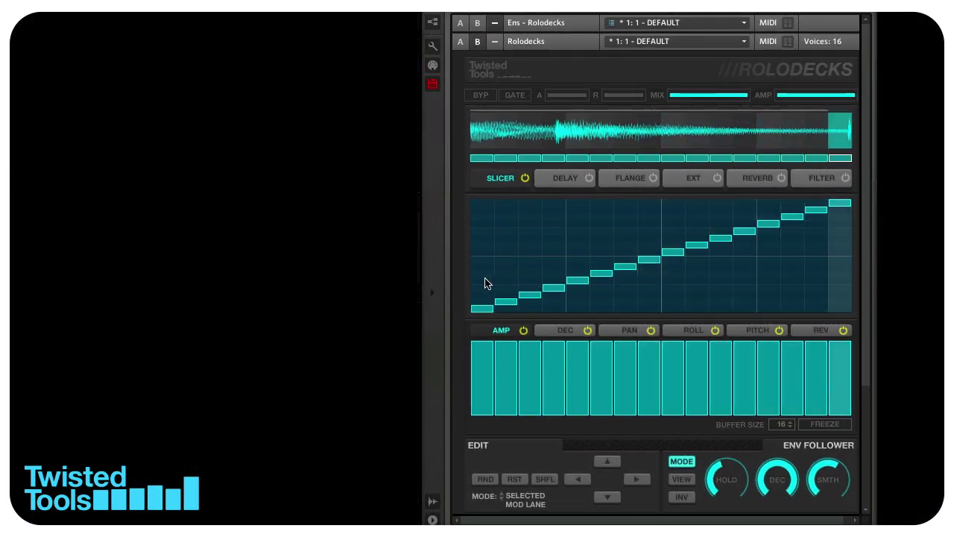
# Sketch slice shapes, then set steps 1–5 lowest, 9–12 highest and 13–16 to one middle slice
pyautogui.moveTo(485, 281); pyautogui.dragTo(832, 285)
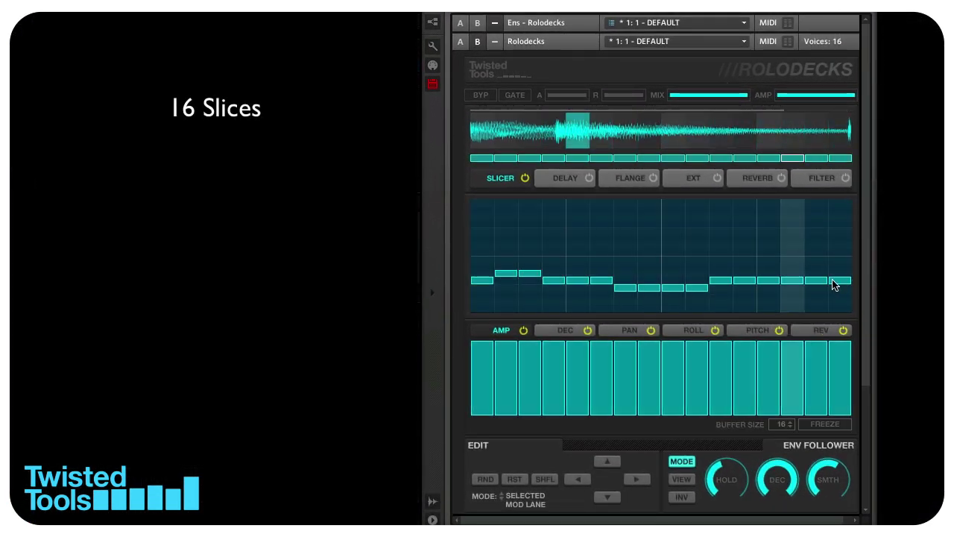
pyautogui.moveTo(549, 258)
pyautogui.mouseDown()
pyautogui.moveTo(711, 214)
pyautogui.moveTo(850, 289)
pyautogui.mouseUp()
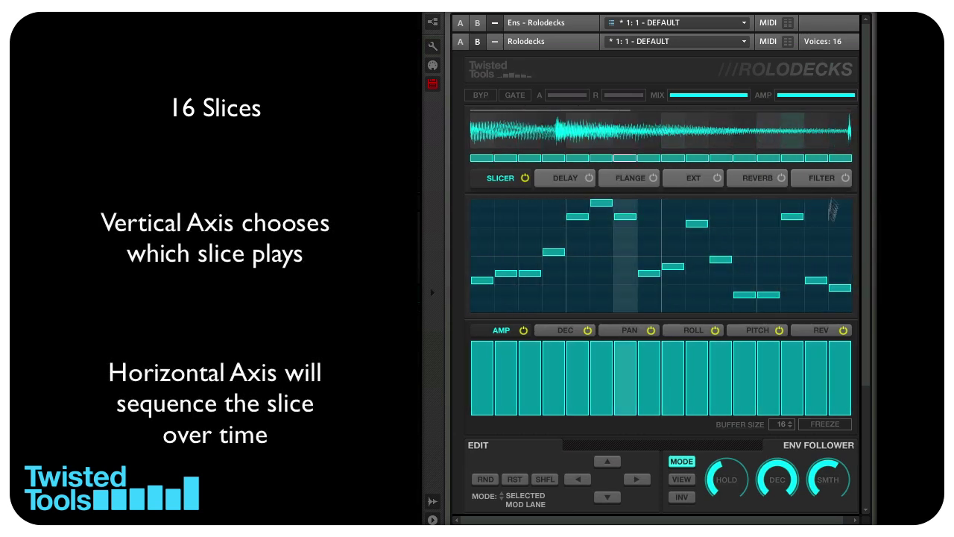
pyautogui.moveTo(490, 306); pyautogui.dragTo(853, 216)
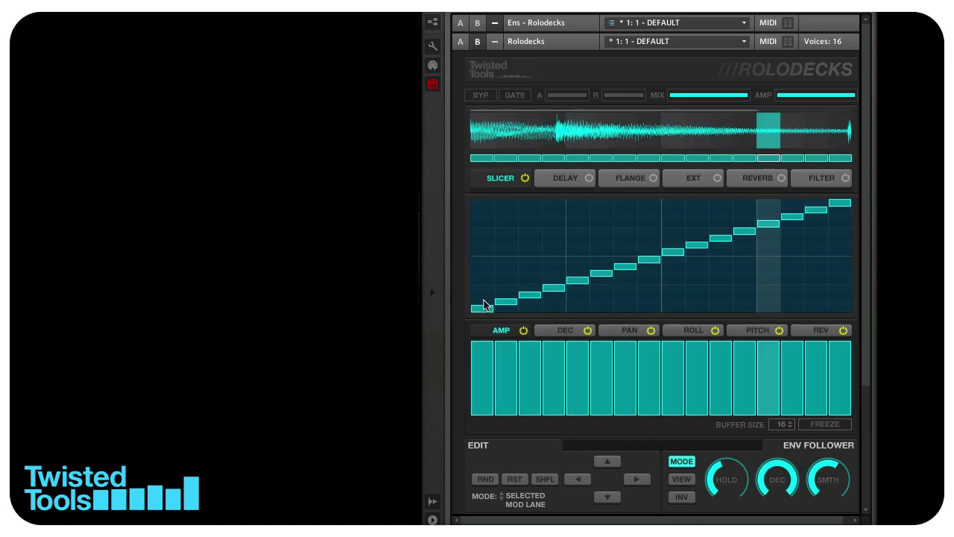
pyautogui.moveTo(488, 307); pyautogui.dragTo(607, 273)
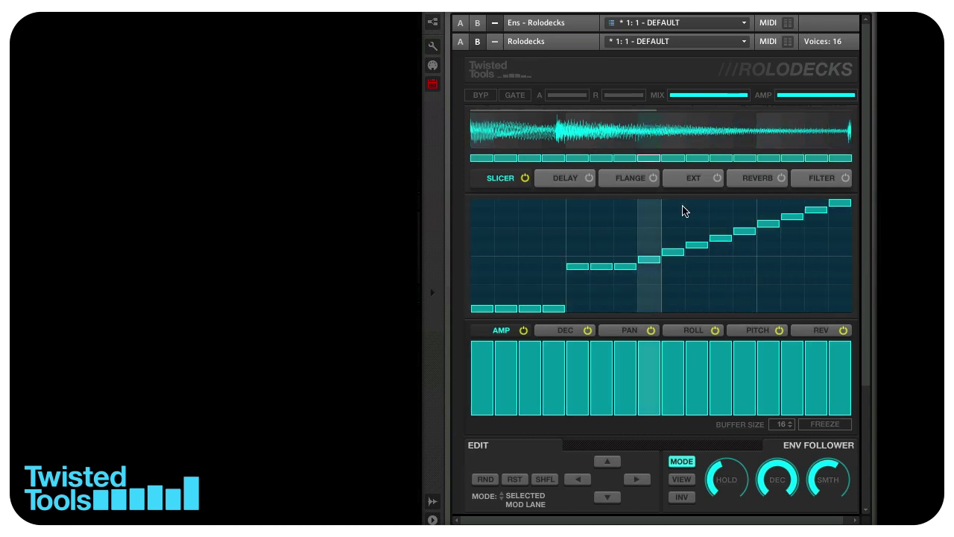
pyautogui.moveTo(681, 209); pyautogui.dragTo(745, 209)
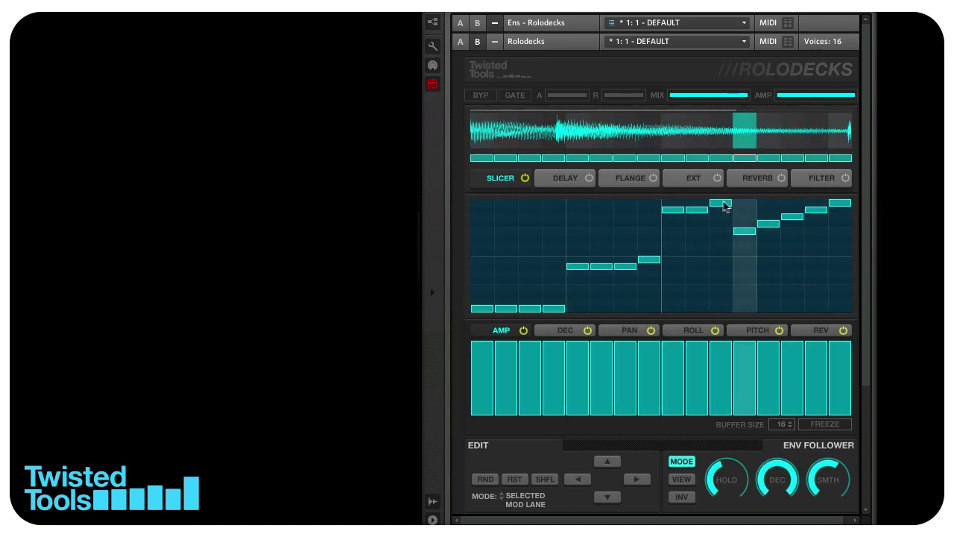
pyautogui.moveTo(768, 245); pyautogui.dragTo(838, 246)
# Fine-tune single steps: raise step 14, lower step 11, and set step 6 to a middle slice
pyautogui.click(793, 231)
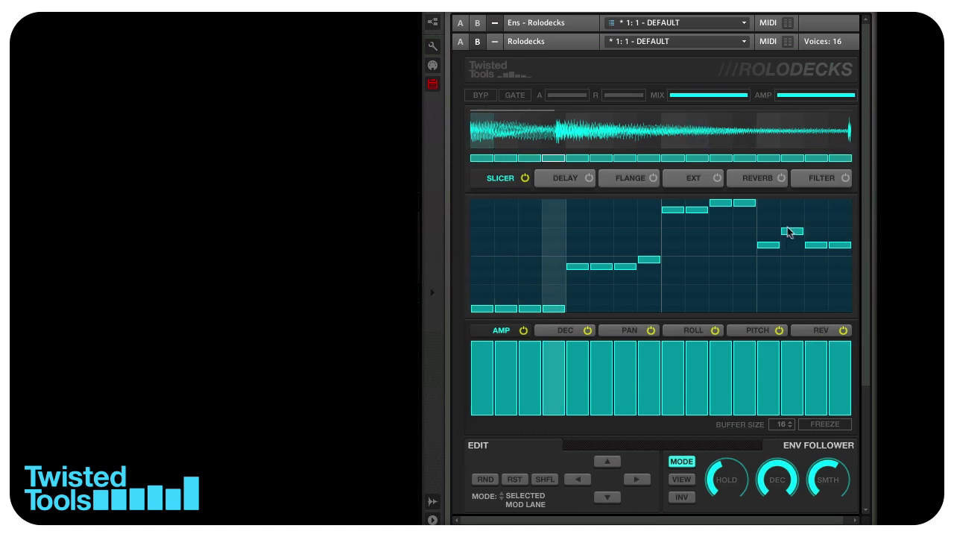
pyautogui.click(721, 231)
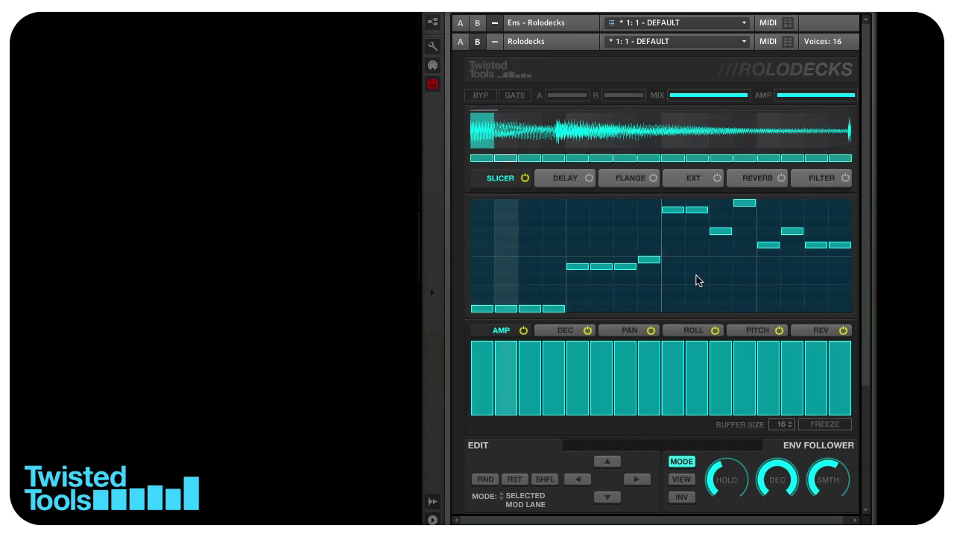
pyautogui.click(605, 289)
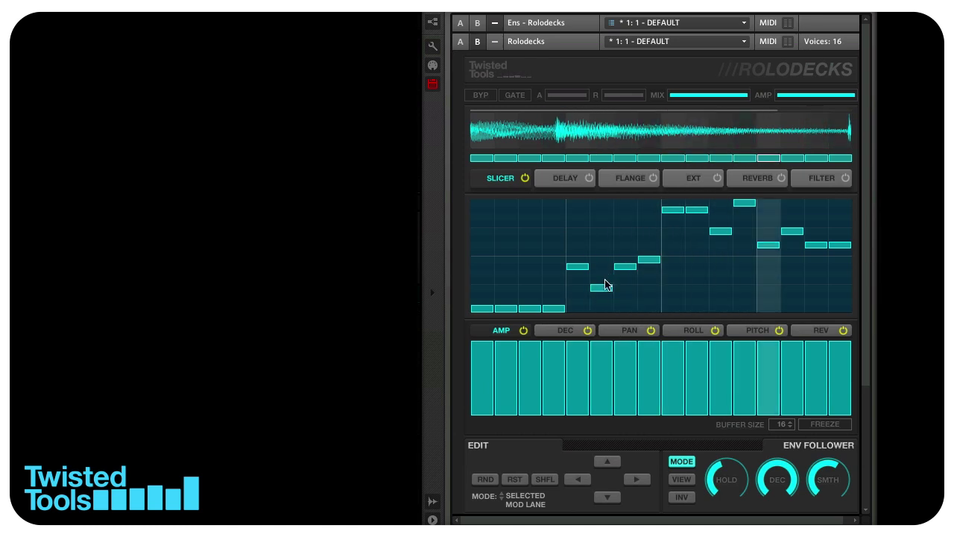
pyautogui.click(606, 282)
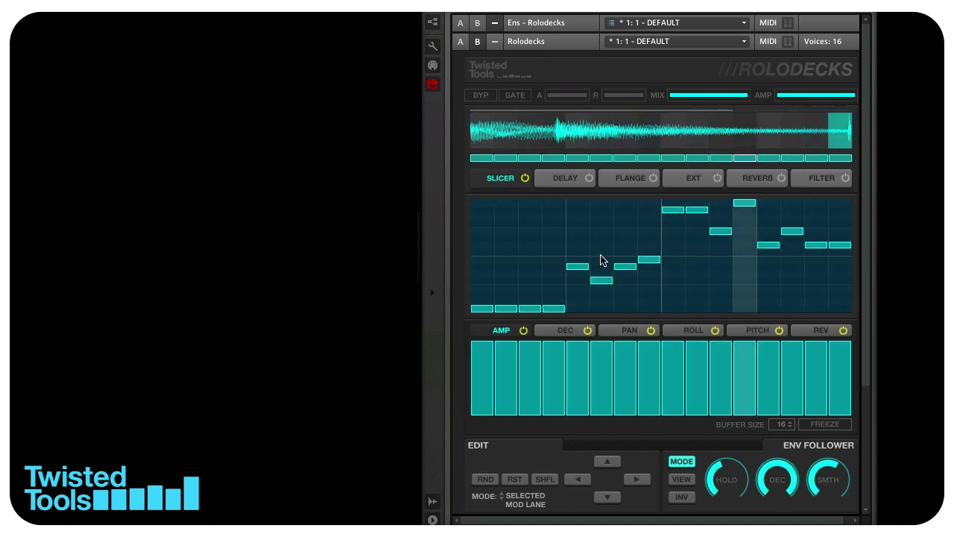
pyautogui.click(604, 246)
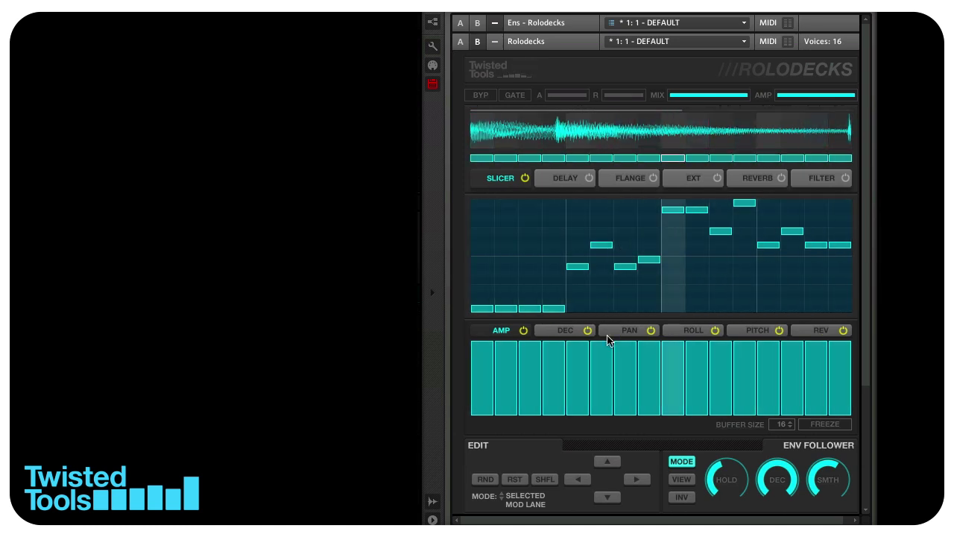
# Silence amp steps 2, 8 and 13, and draw varied decay lengths across the steps
pyautogui.moveTo(506, 350); pyautogui.dragTo(506, 415)
pyautogui.moveTo(643, 371); pyautogui.dragTo(646, 447)
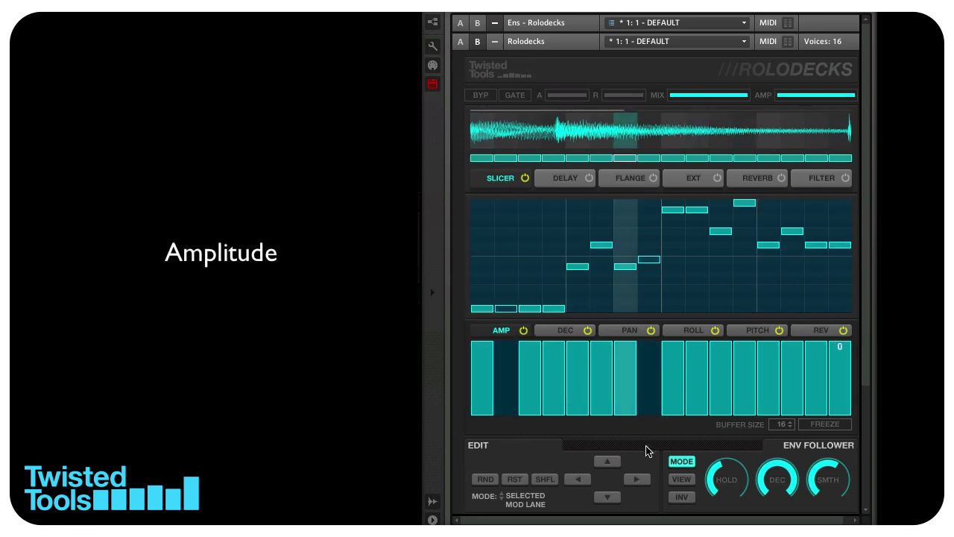
pyautogui.moveTo(760, 358); pyautogui.dragTo(775, 458)
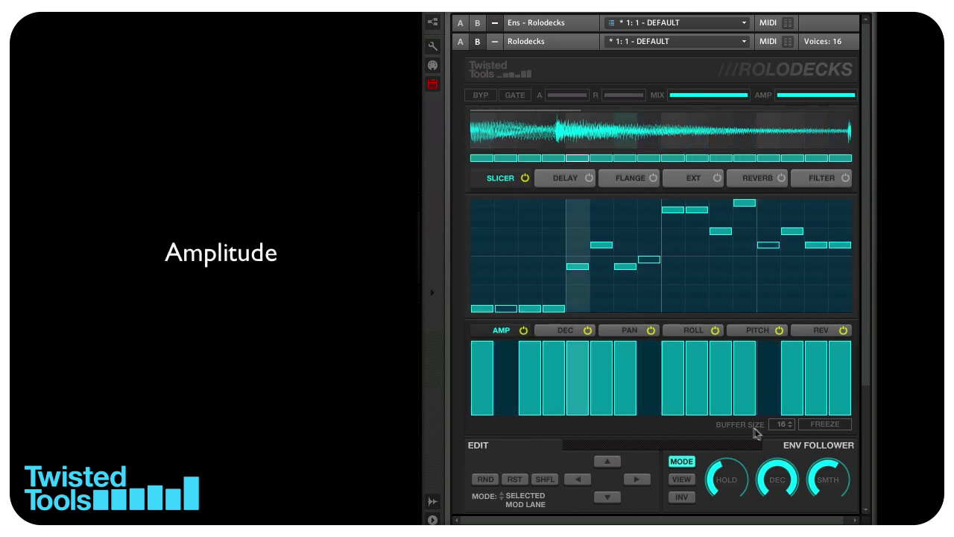
pyautogui.click(563, 330)
pyautogui.moveTo(536, 386)
pyautogui.mouseDown()
pyautogui.moveTo(738, 366)
pyautogui.moveTo(816, 390)
pyautogui.mouseUp()
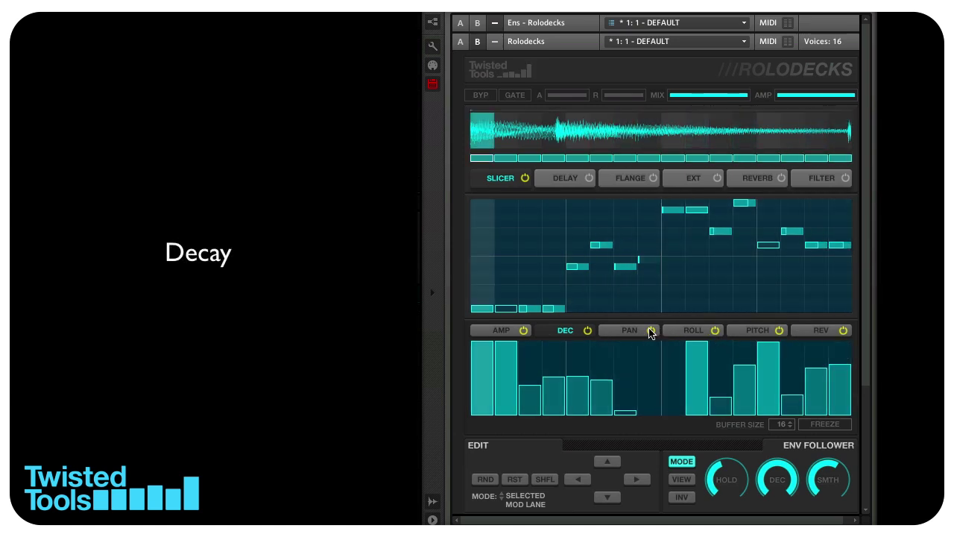
# Restore the silent amp steps to full and draw pan on steps 2–4, 7–8, 11 and 13–16
pyautogui.click(503, 331)
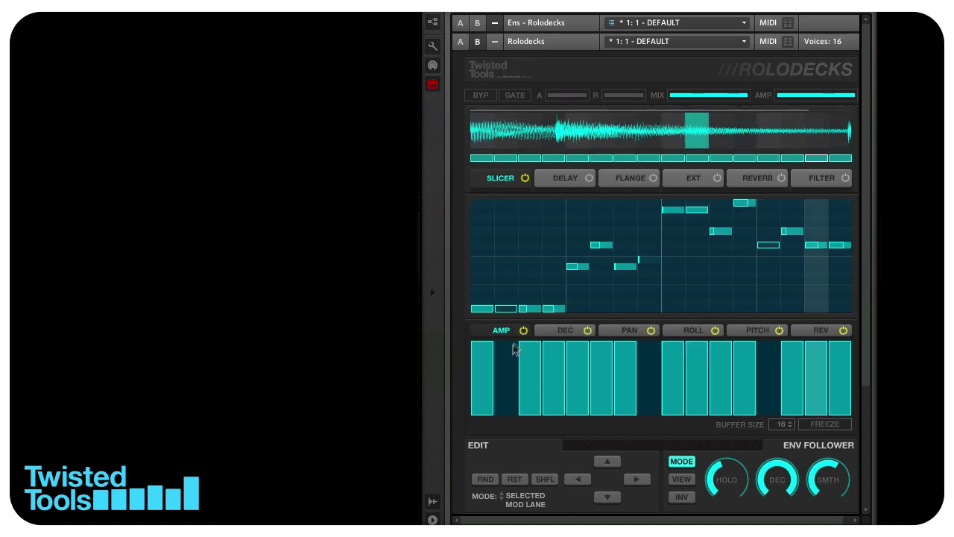
pyautogui.moveTo(768, 344); pyautogui.dragTo(840, 345)
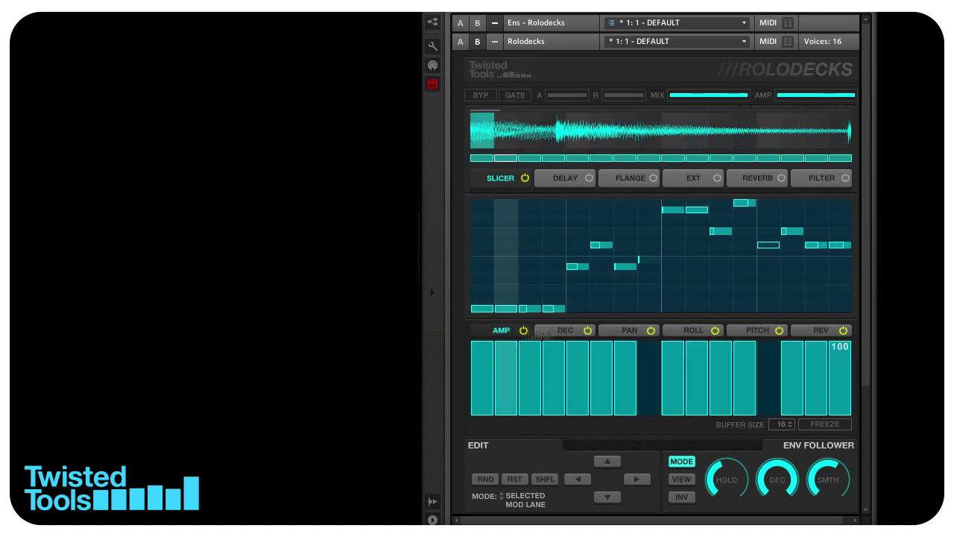
pyautogui.click(630, 330)
pyautogui.moveTo(522, 351)
pyautogui.mouseDown()
pyautogui.moveTo(506, 354)
pyautogui.moveTo(554, 354)
pyautogui.mouseUp()
pyautogui.moveTo(626, 399); pyautogui.dragTo(646, 415)
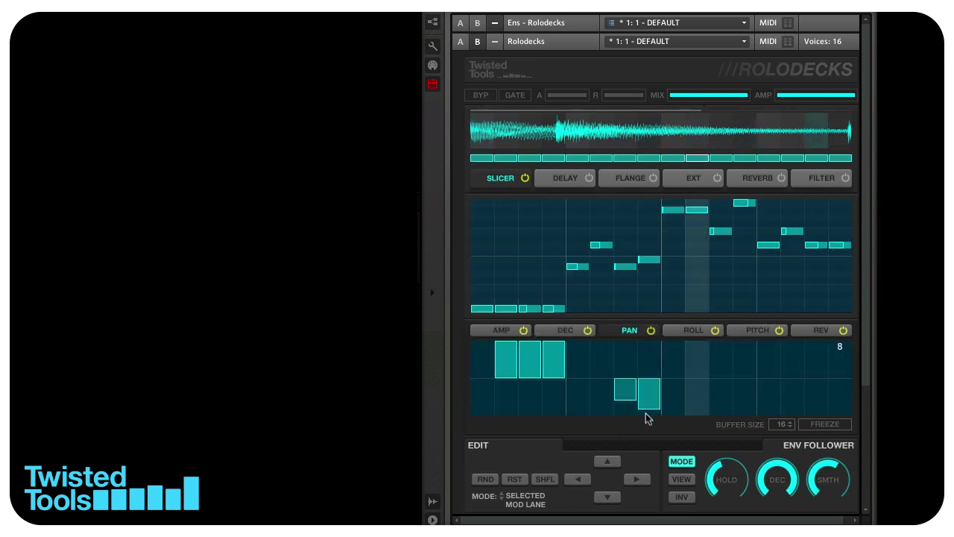
pyautogui.moveTo(721, 362); pyautogui.dragTo(723, 322)
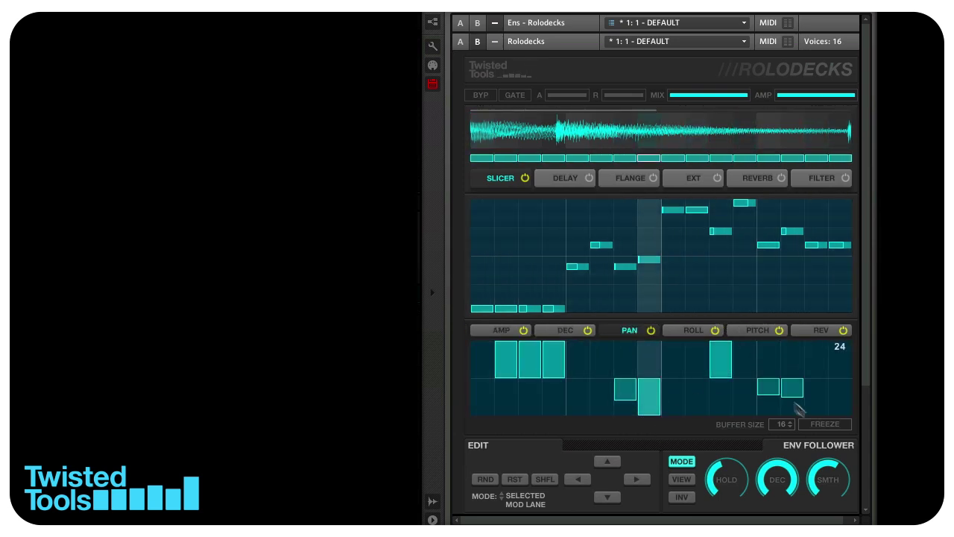
pyautogui.moveTo(769, 393); pyautogui.dragTo(841, 414)
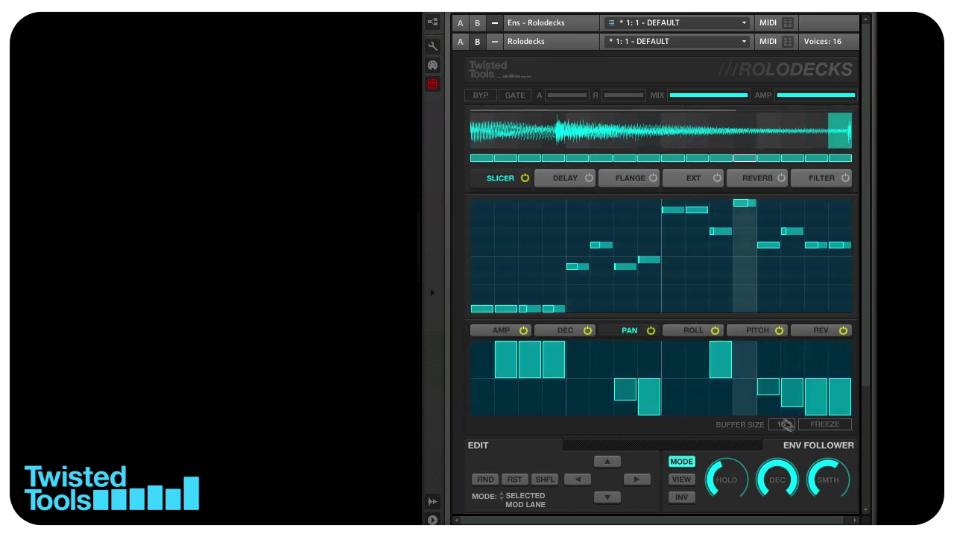
# Reshape the pan lane with RND, RST, SHFL and RND, then show the DELAY page
pyautogui.click(497, 479)
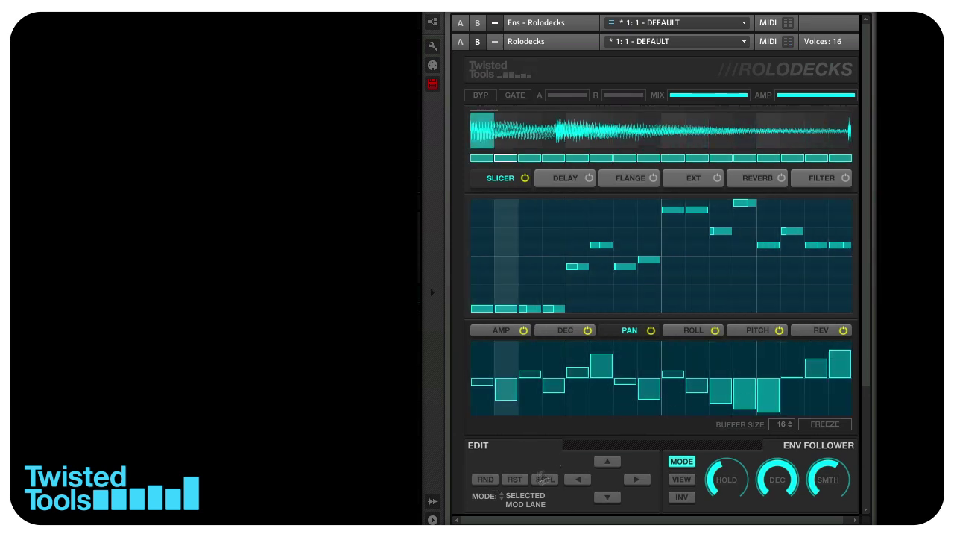
pyautogui.click(514, 479)
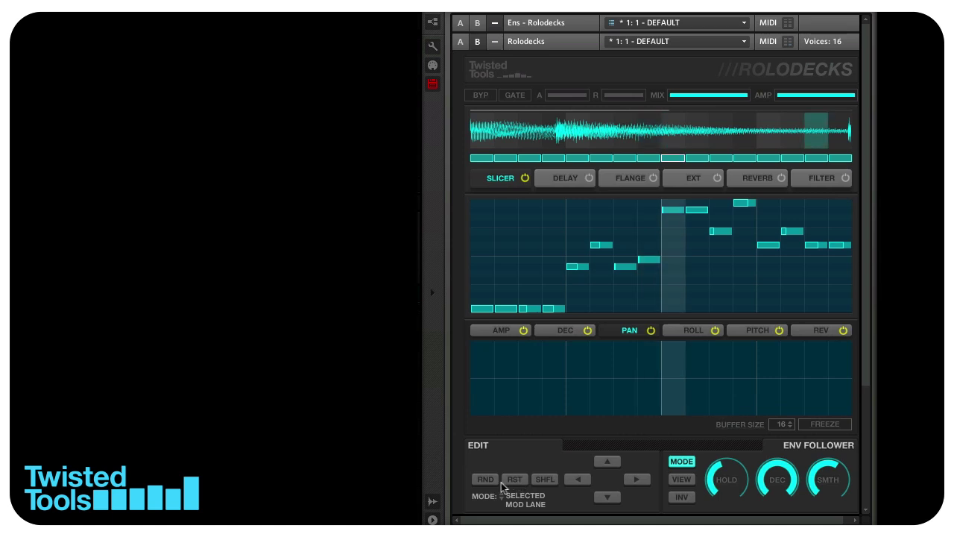
pyautogui.click(545, 480)
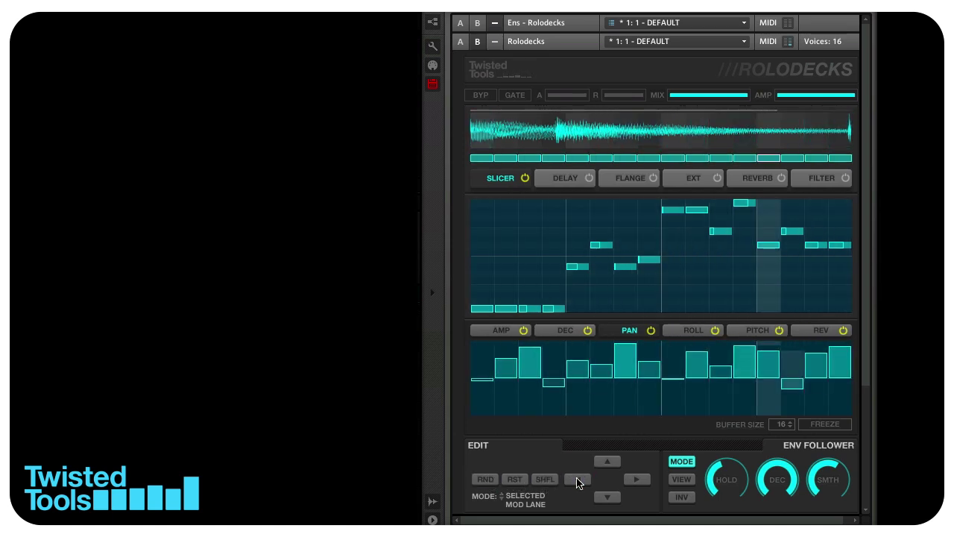
pyautogui.click(485, 479)
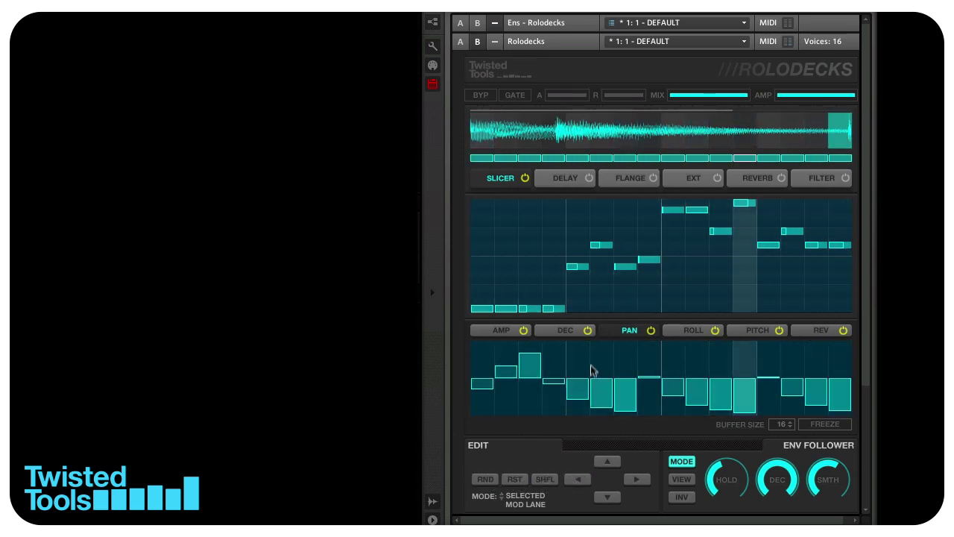
pyautogui.click(574, 185)
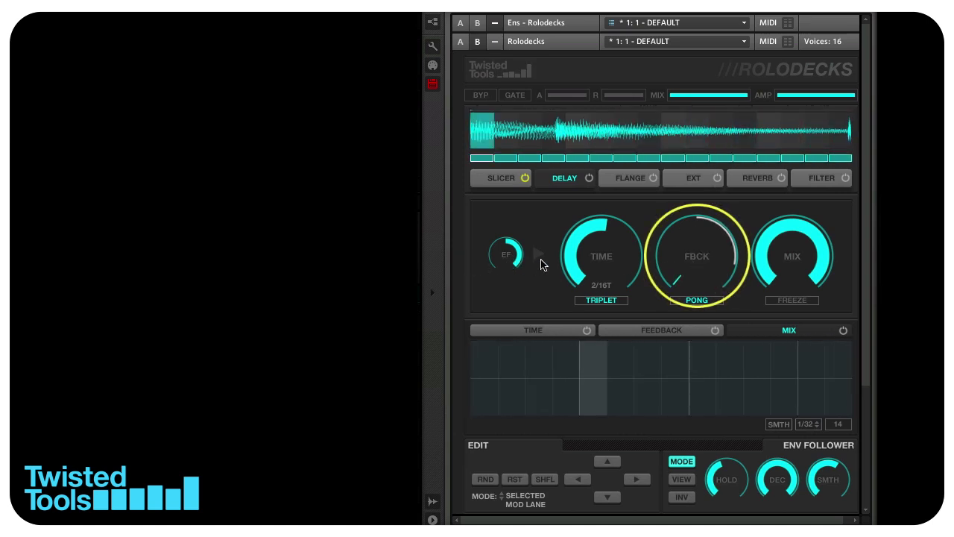
# Power on the delay and set its TIME to 4/16 triplet
pyautogui.click(589, 177)
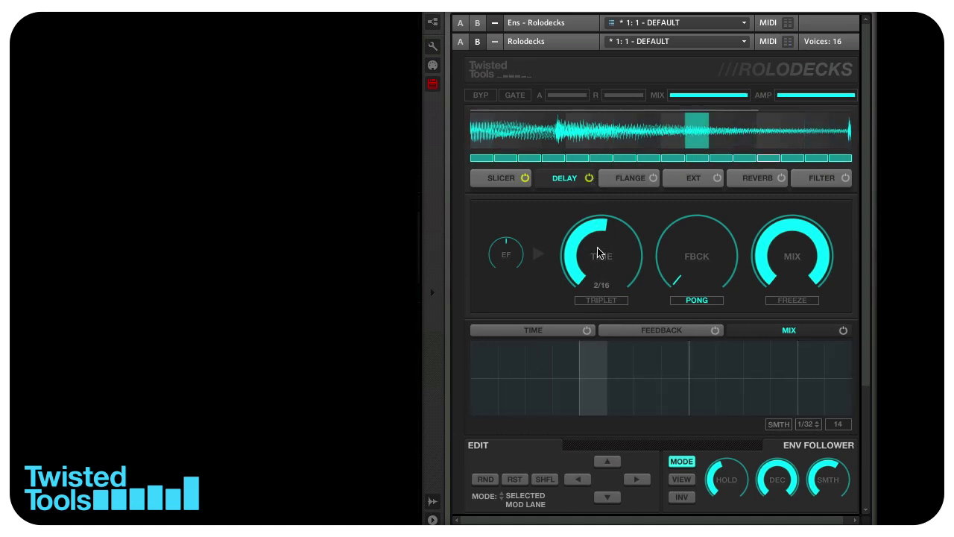
pyautogui.moveTo(600, 253); pyautogui.dragTo(600, 239)
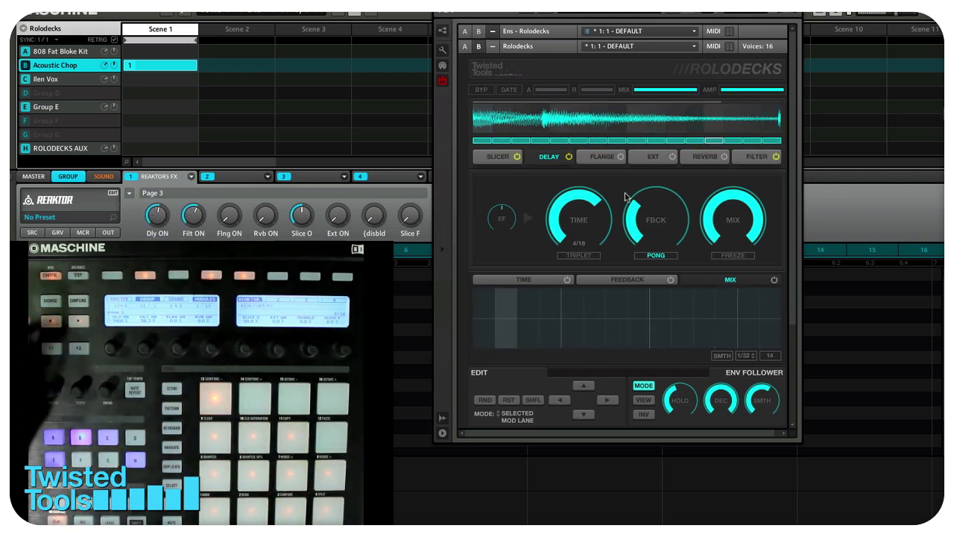
# Raise the FILTER mix nearly to full, then power on the FLANGE effect
pyautogui.click(758, 155)
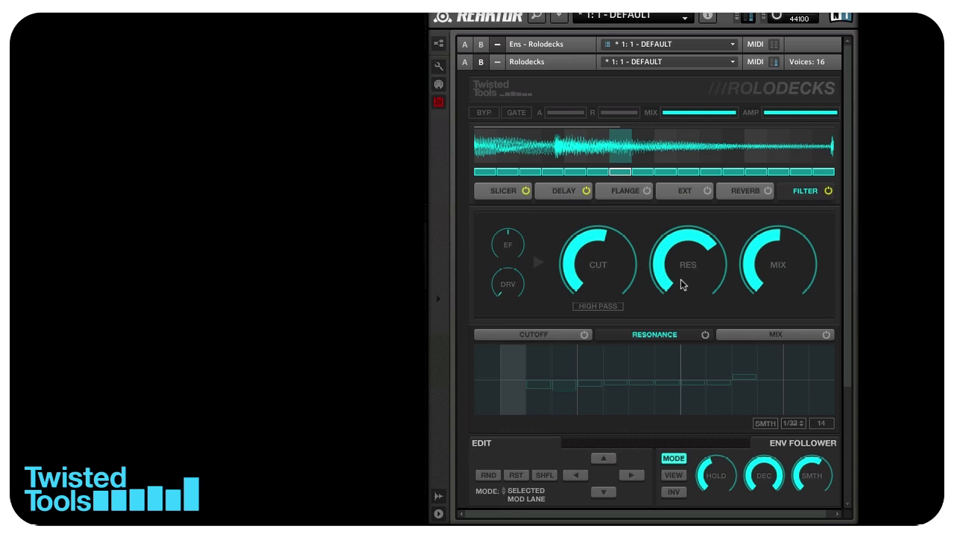
pyautogui.moveTo(773, 265); pyautogui.dragTo(768, 192)
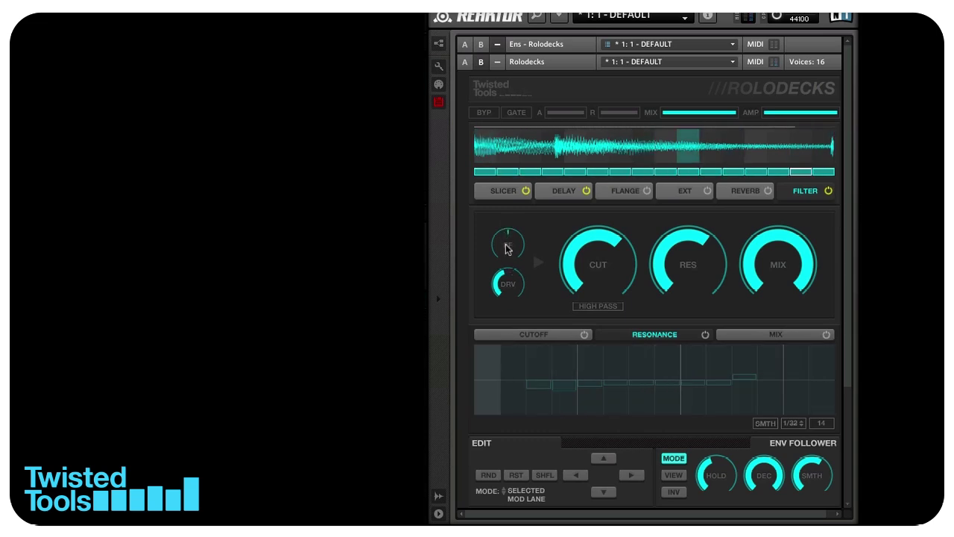
pyautogui.click(625, 191)
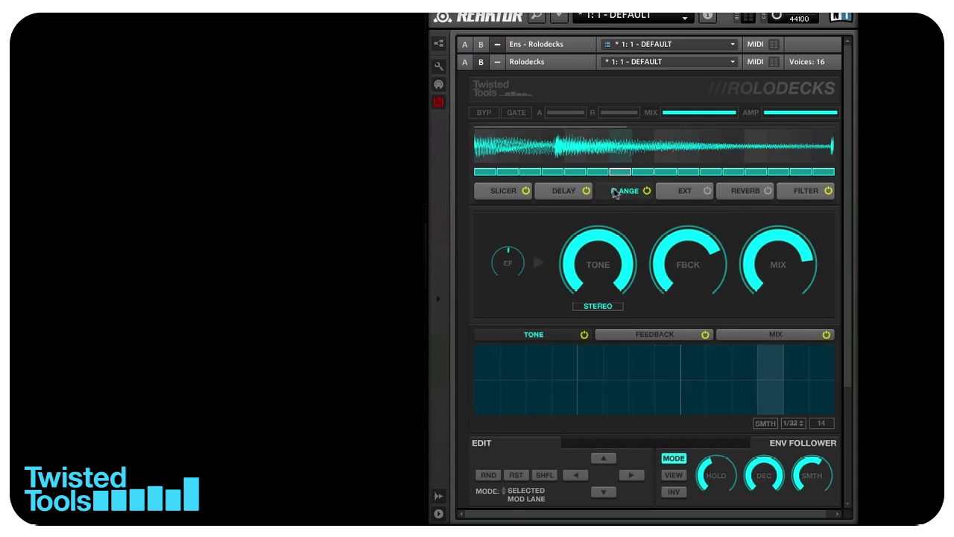
# Reorder the Rolodecks chain to Slicer, Flange, Filter, Delay, Ext, Reverb and show the flanger settings
pyautogui.moveTo(625, 192); pyautogui.dragTo(502, 191)
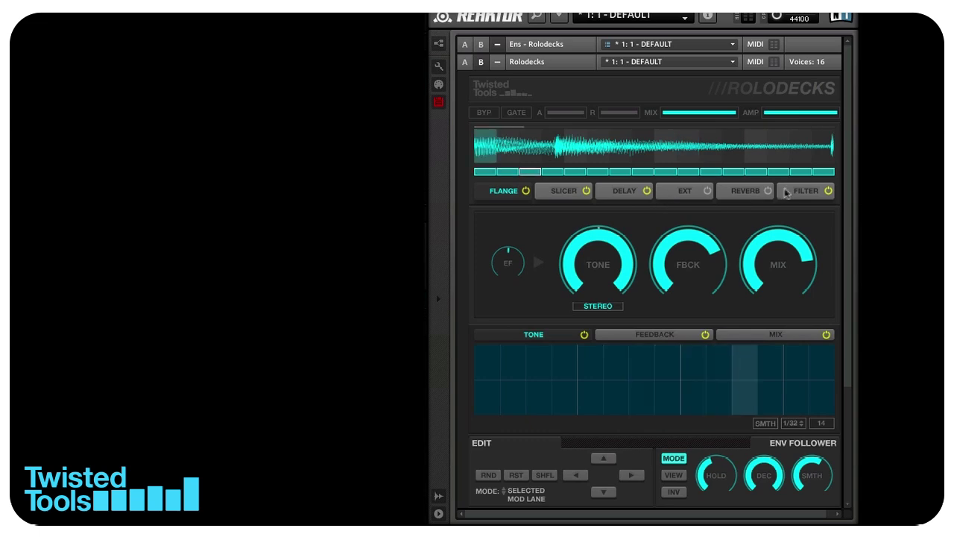
pyautogui.moveTo(786, 193)
pyautogui.mouseDown()
pyautogui.moveTo(558, 194)
pyautogui.moveTo(714, 194)
pyautogui.mouseUp()
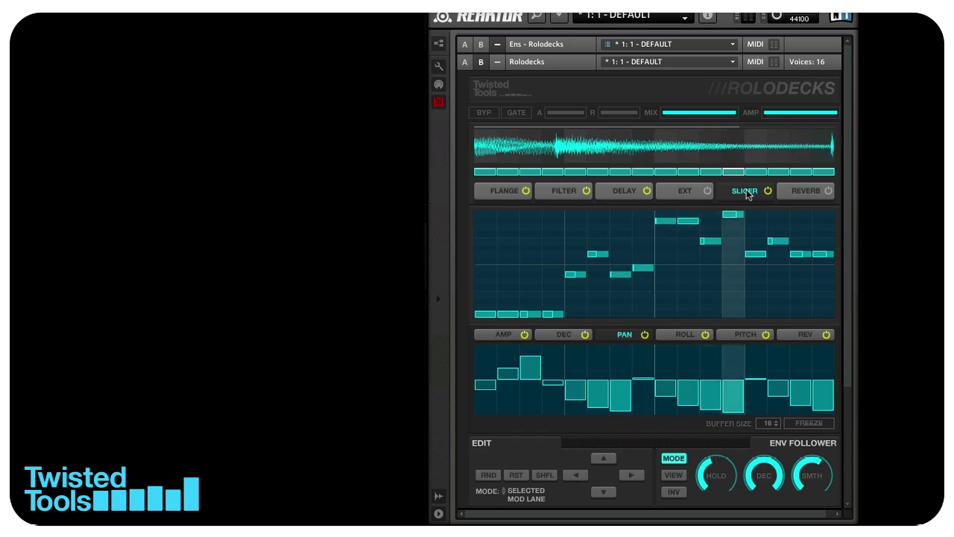
pyautogui.moveTo(738, 195); pyautogui.dragTo(522, 192)
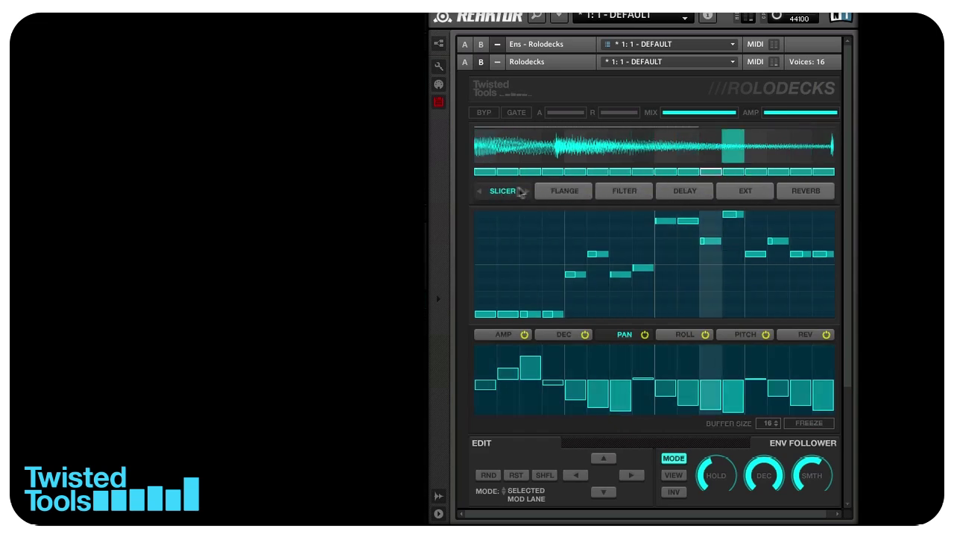
pyautogui.click(565, 191)
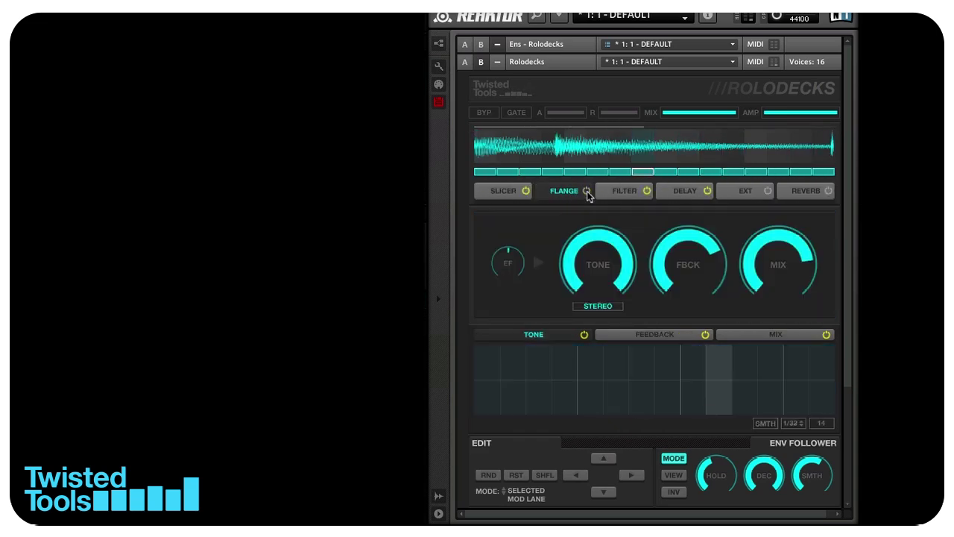
# Recall Rolodecks snapshot slot 2, then show the filter's cutoff, resonance and mix controls
pyautogui.scroll(-5, 581, 398)
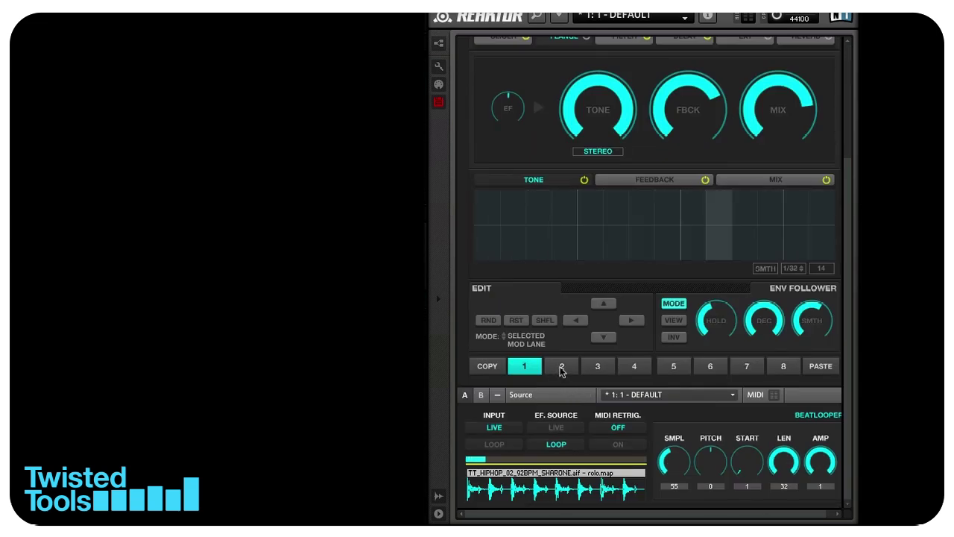
pyautogui.click(561, 371)
pyautogui.scroll(5, 559, 335)
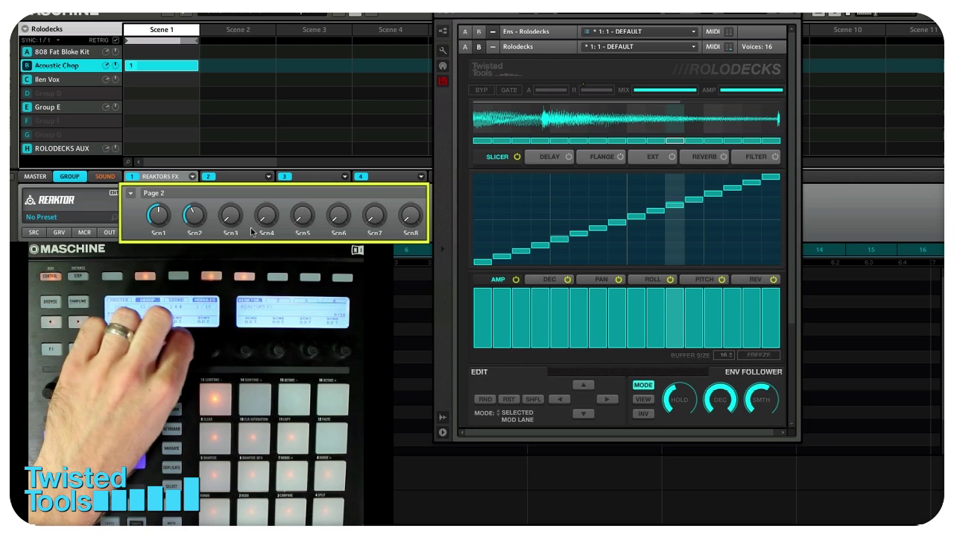
pyautogui.scroll(-2, 514, 323)
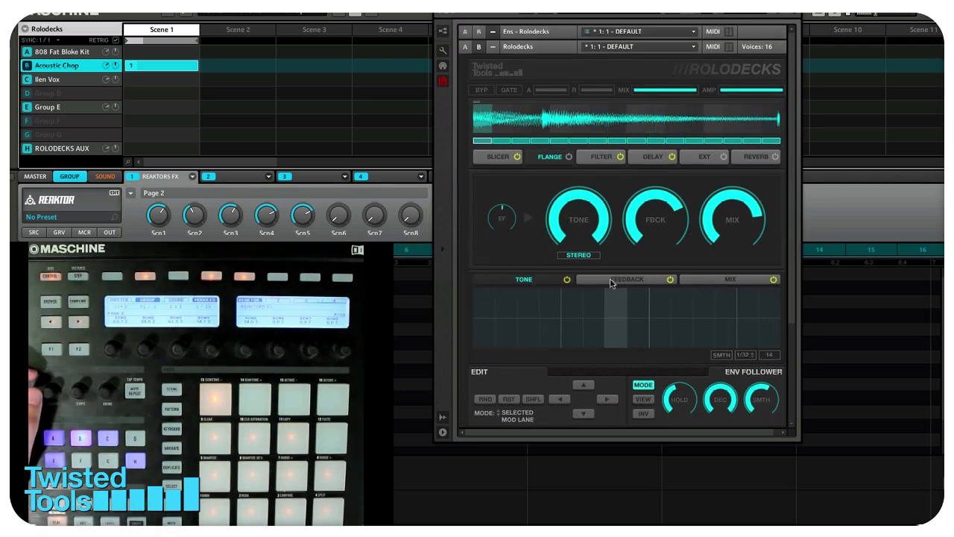
pyautogui.click(619, 158)
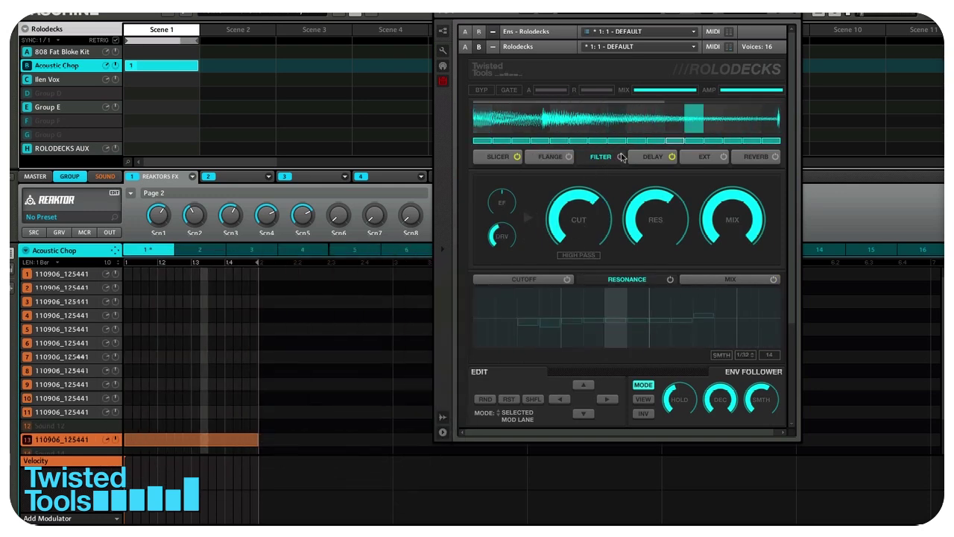
# Enable filter cutoff modulation with a drawn step pattern, check the resonance lane, then select Group F
pyautogui.click(565, 281)
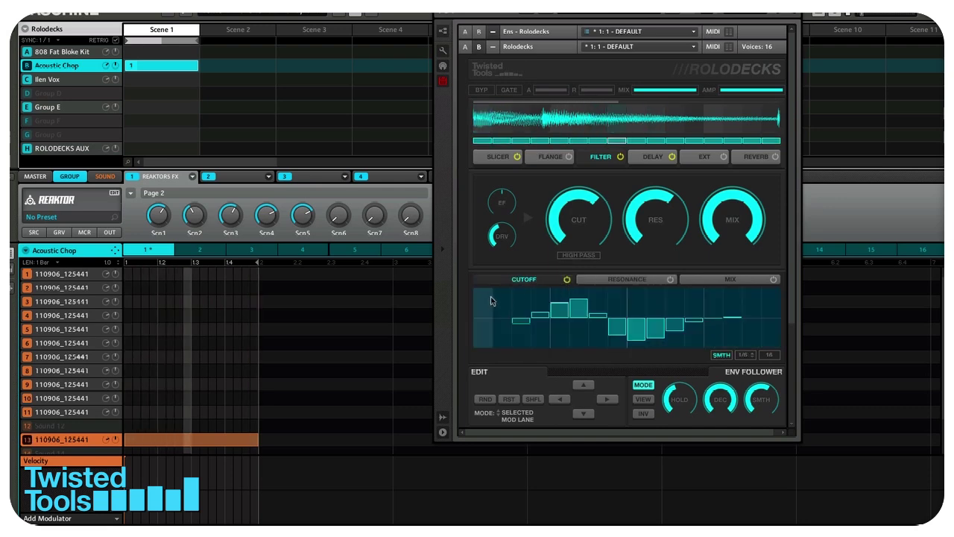
pyautogui.moveTo(483, 299)
pyautogui.mouseDown()
pyautogui.moveTo(728, 340)
pyautogui.moveTo(772, 290)
pyautogui.mouseUp()
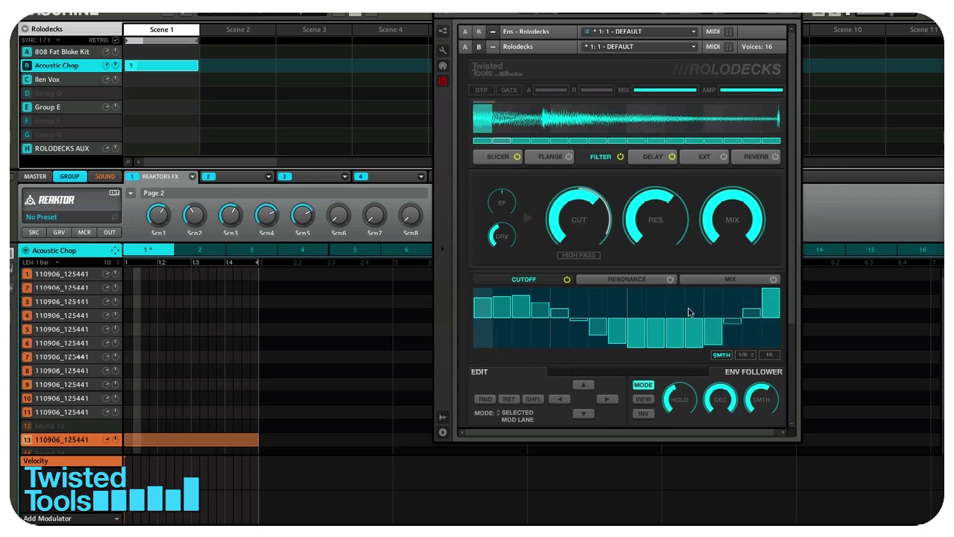
pyautogui.click(634, 280)
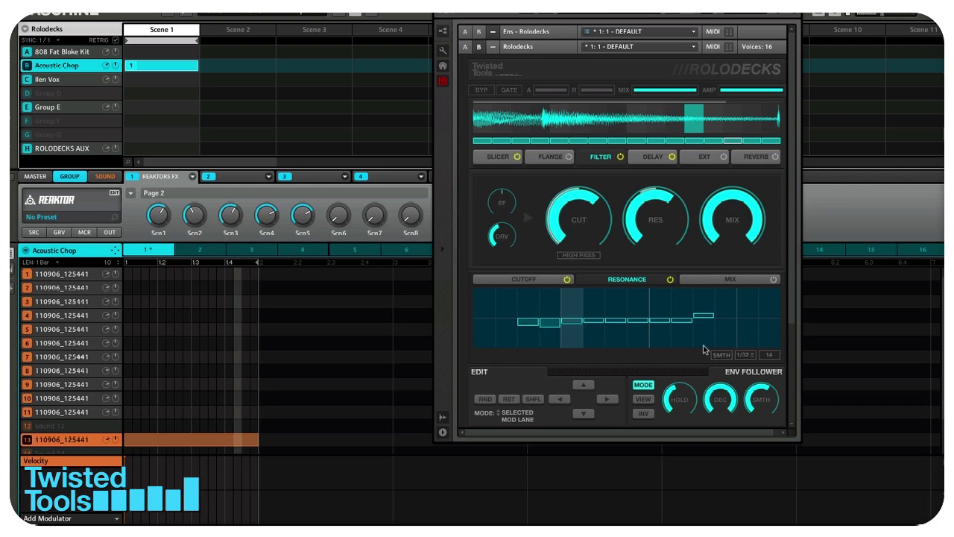
pyautogui.click(523, 280)
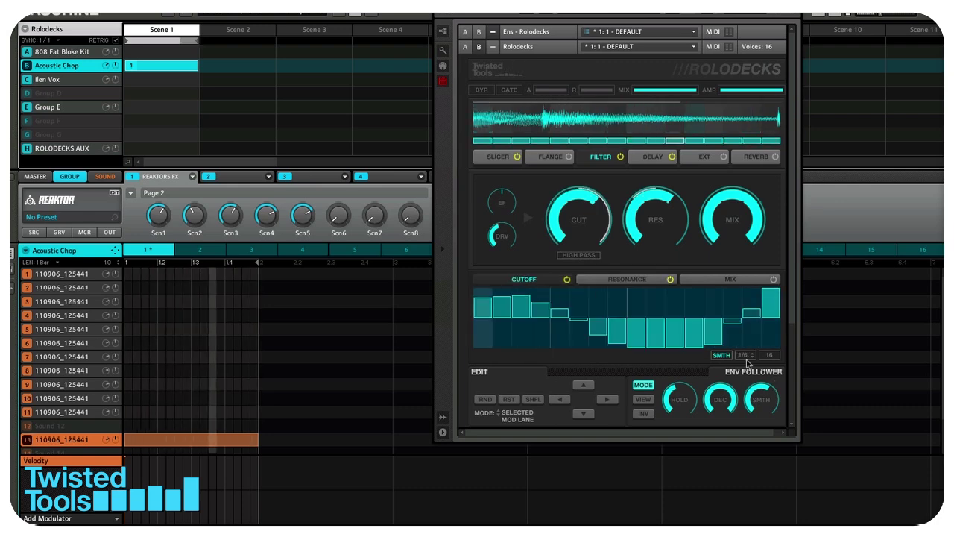
pyautogui.click(615, 281)
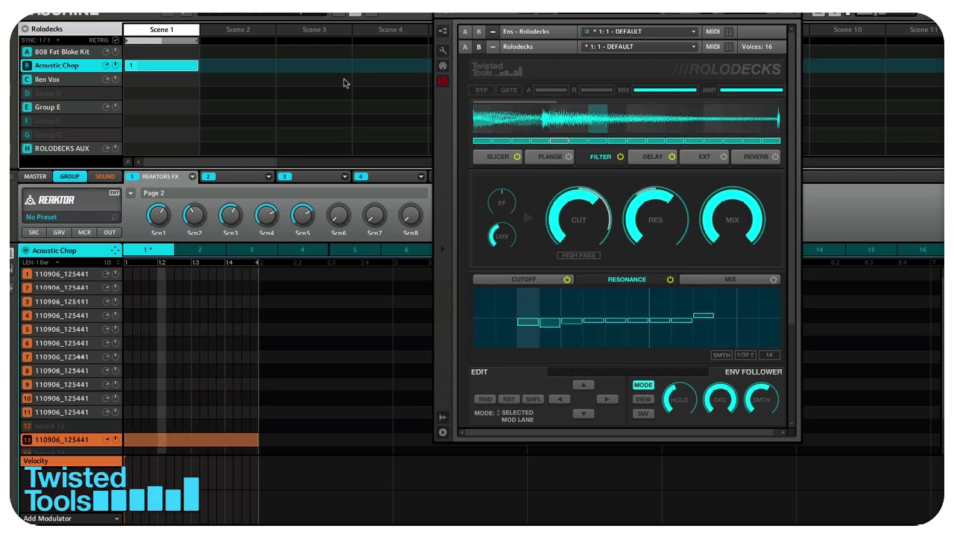
pyautogui.click(61, 120)
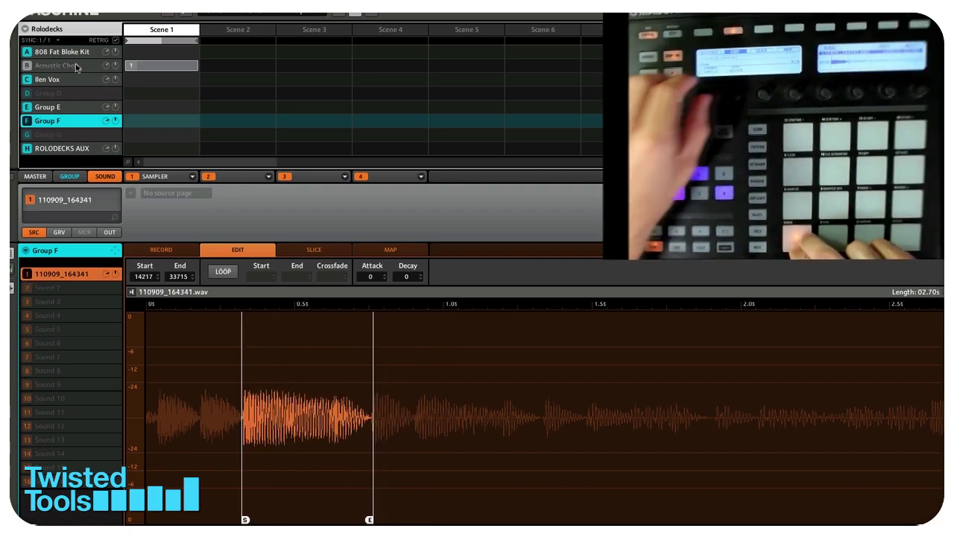
# Switch to the Acoustic Chop group in Maschine
pyautogui.click(75, 64)
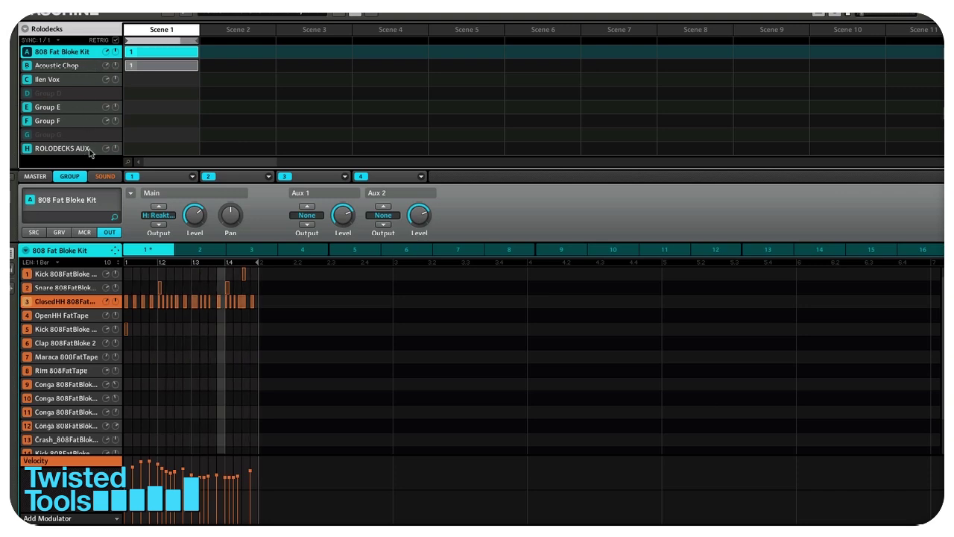
# Load the '2: 6 - SINGLE | Basic Slicing 05' snapshot on the ROLODECKS AUX group's Rolodecks
pyautogui.click(75, 147)
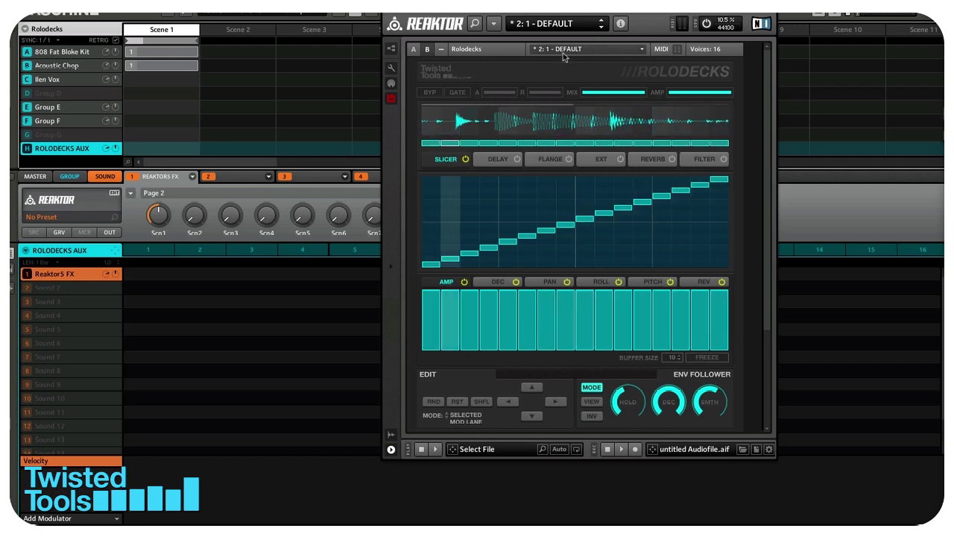
pyautogui.click(570, 23)
pyautogui.moveTo(596, 32)
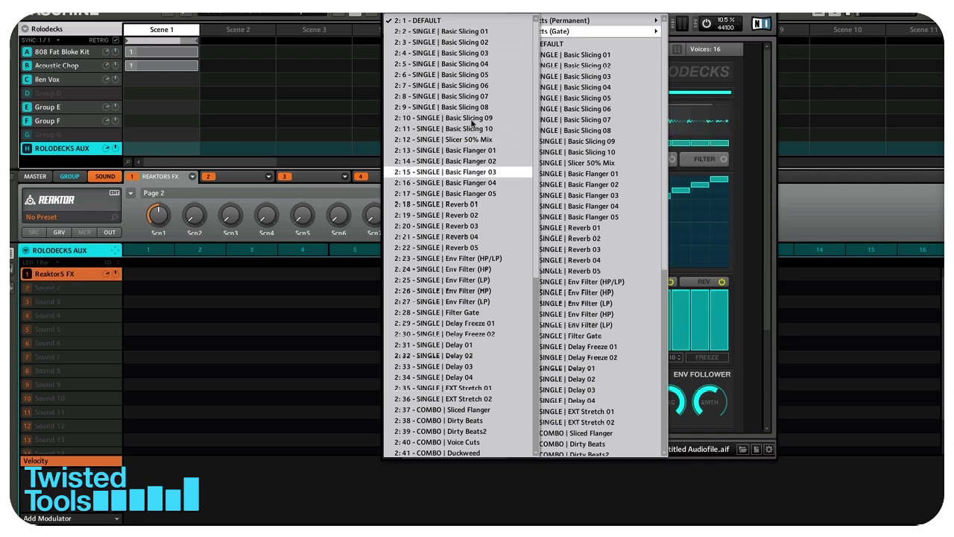
pyautogui.click(466, 75)
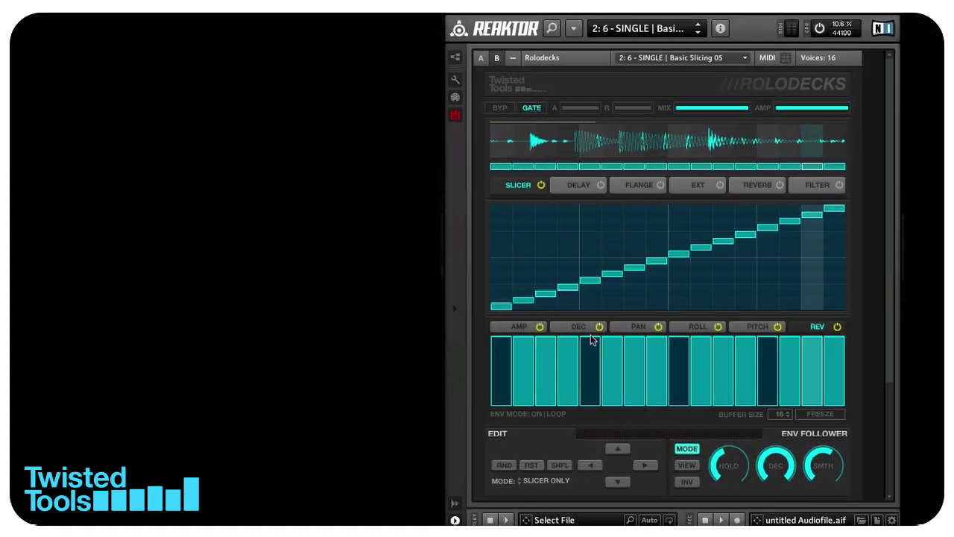
pyautogui.scroll(-2, 612, 337)
pyautogui.scroll(-4, 612, 340)
pyautogui.scroll(4, 612, 340)
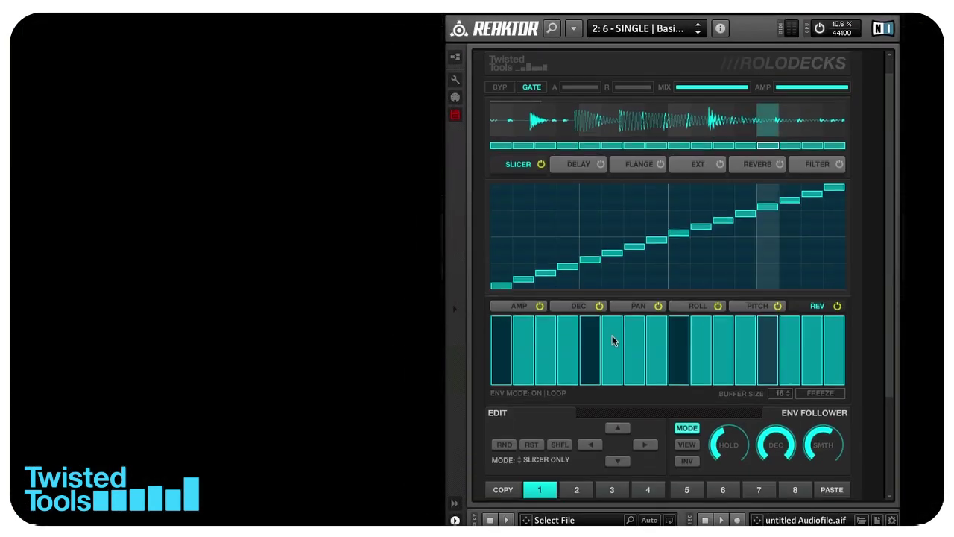
pyautogui.scroll(-2, 612, 340)
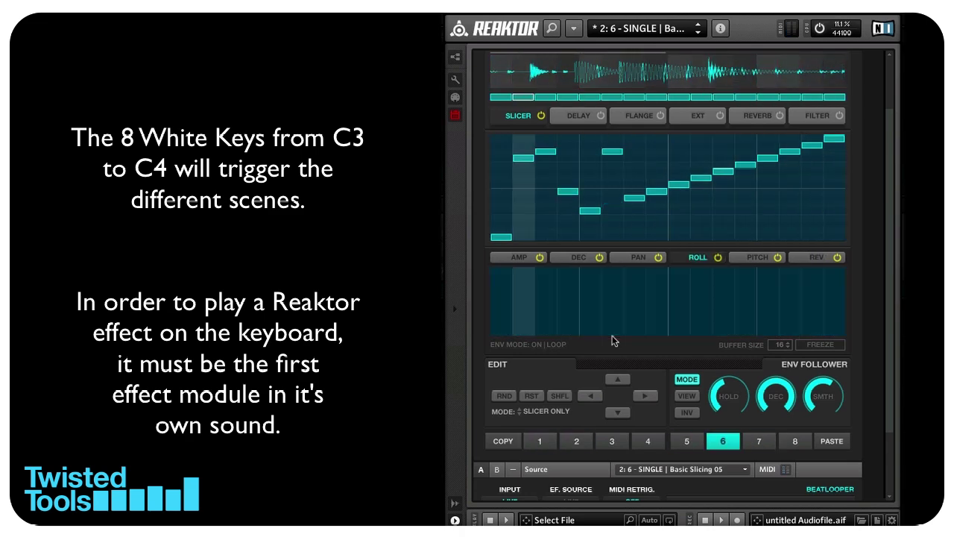
pyautogui.scroll(3, 612, 340)
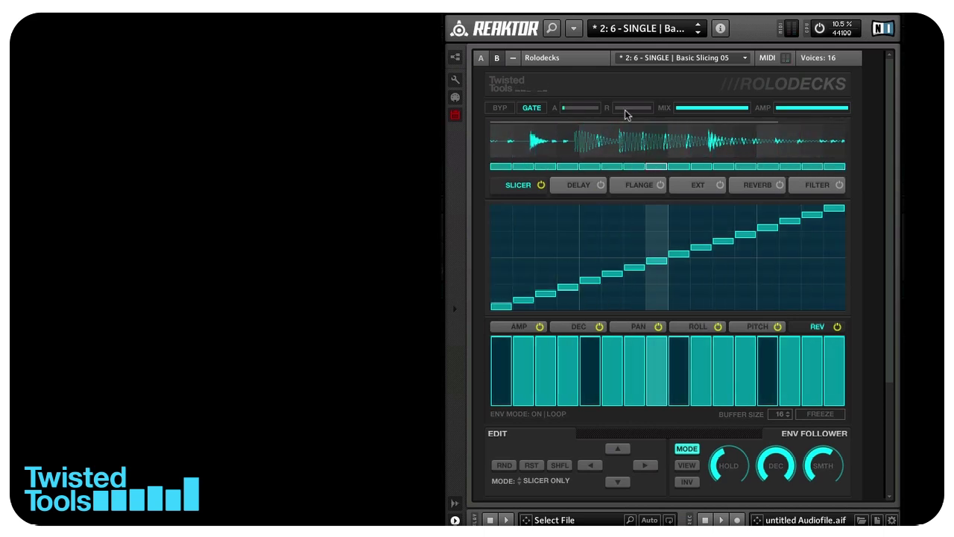
# Turn the aux Rolodecks' gate release all the way down and its mix fully dry
pyautogui.moveTo(633, 112); pyautogui.dragTo(645, 116)
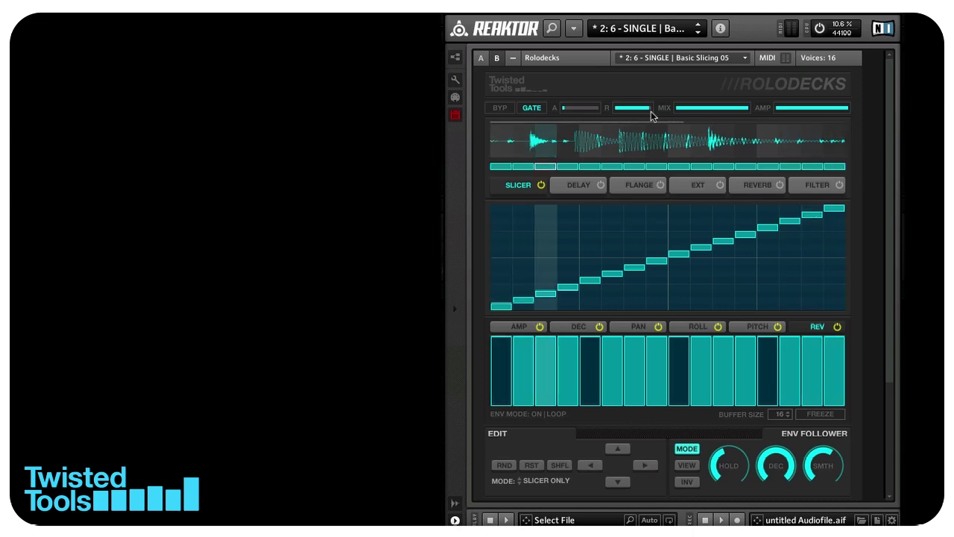
pyautogui.scroll(-3, 661, 267)
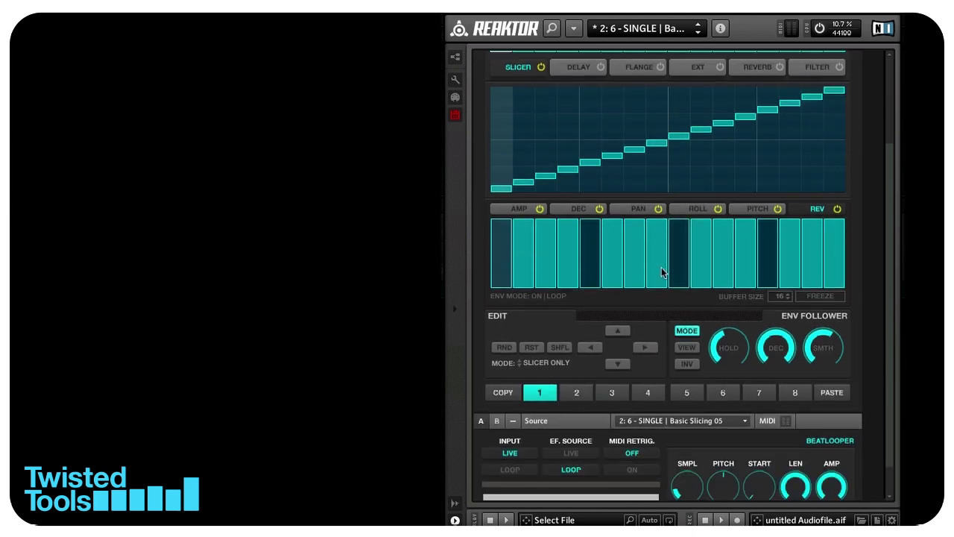
pyautogui.scroll(3, 661, 267)
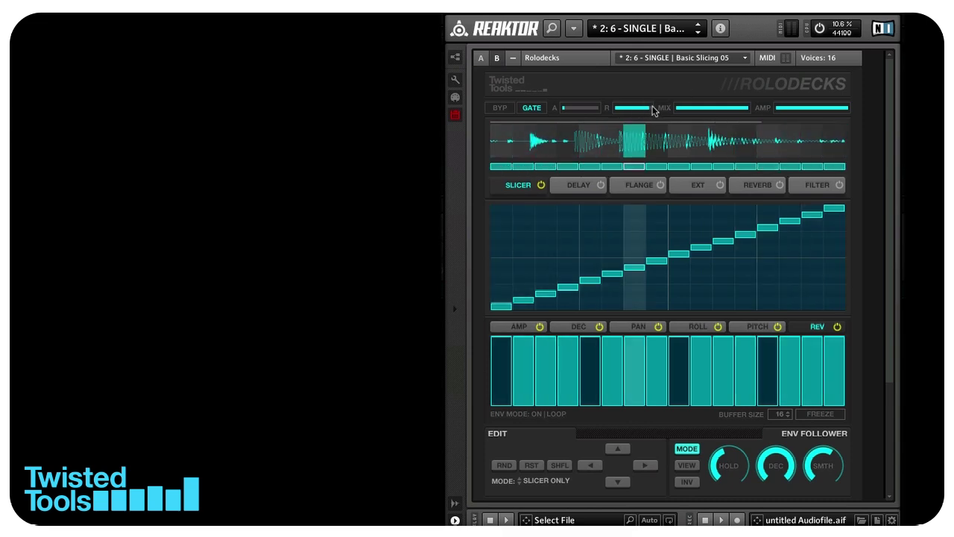
pyautogui.moveTo(652, 110); pyautogui.dragTo(559, 111)
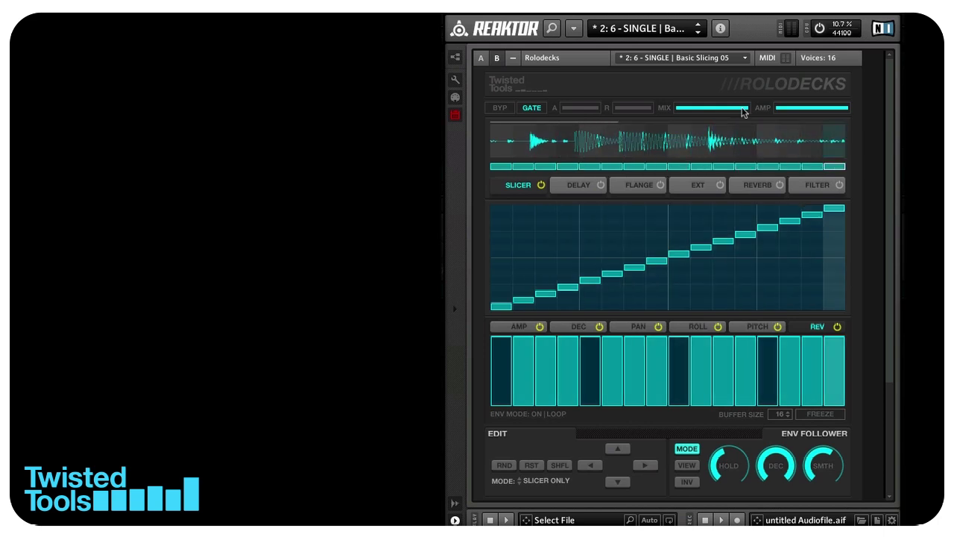
pyautogui.moveTo(744, 111)
pyautogui.mouseDown()
pyautogui.moveTo(647, 108)
pyautogui.moveTo(778, 119)
pyautogui.mouseUp()
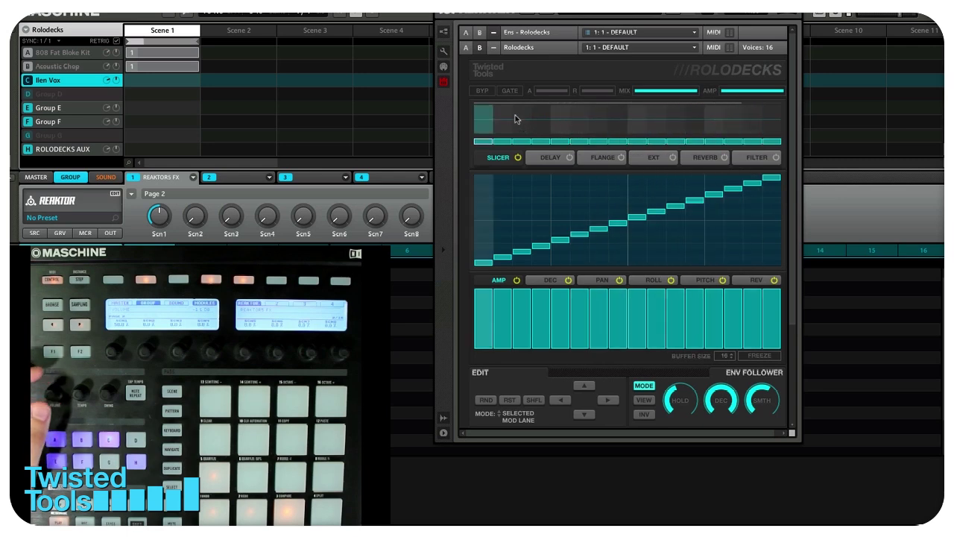
# Load the '1:54 - COMBO | Accents' snapshot on the vocal Rolodecks
pyautogui.click(632, 32)
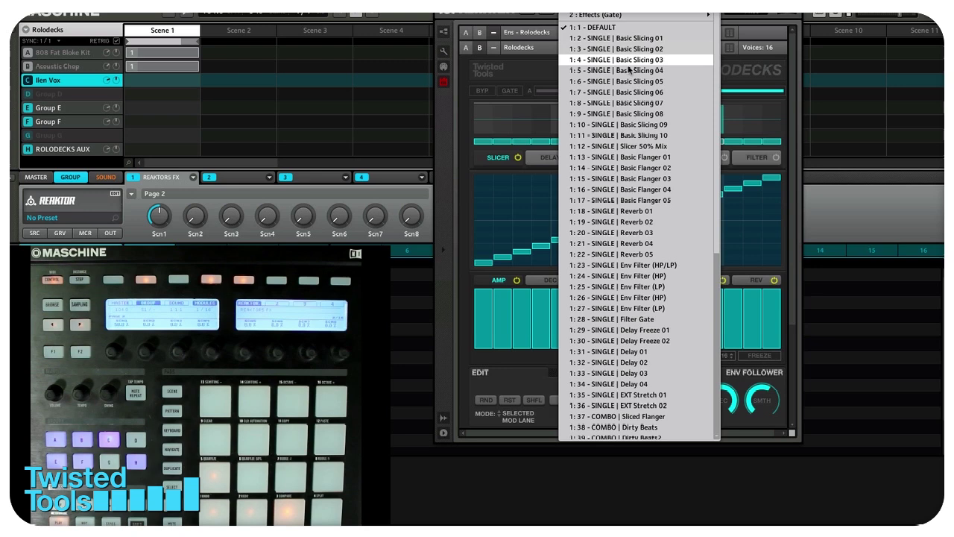
pyautogui.scroll(-5, 632, 335)
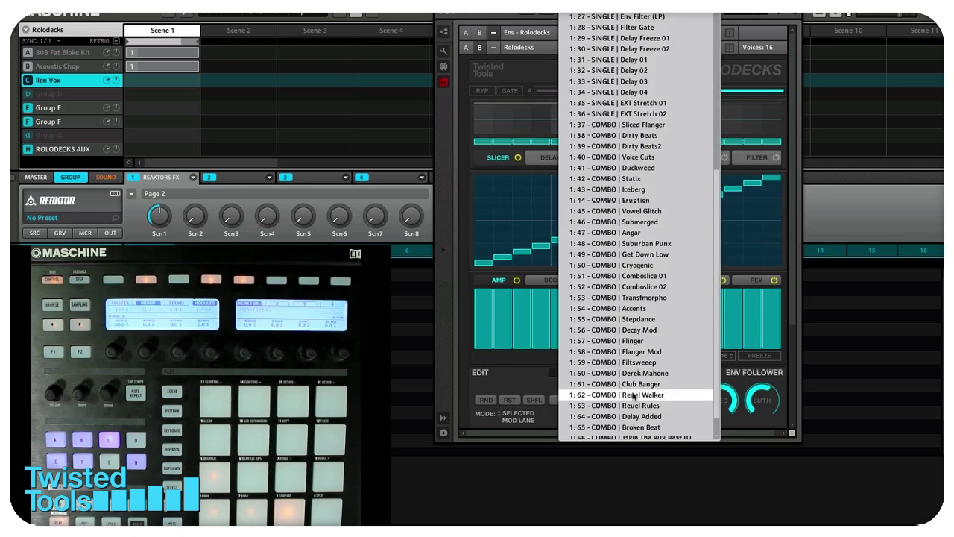
pyautogui.click(630, 308)
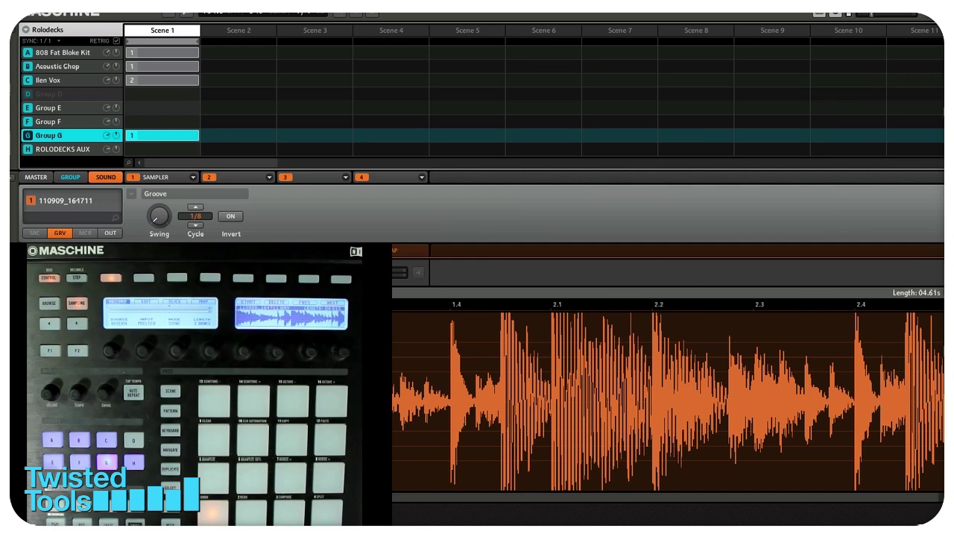
# On the Acoustic Chop group, bring up the Rolodecks EXT page showing Buffeater Stretch
pyautogui.click(73, 67)
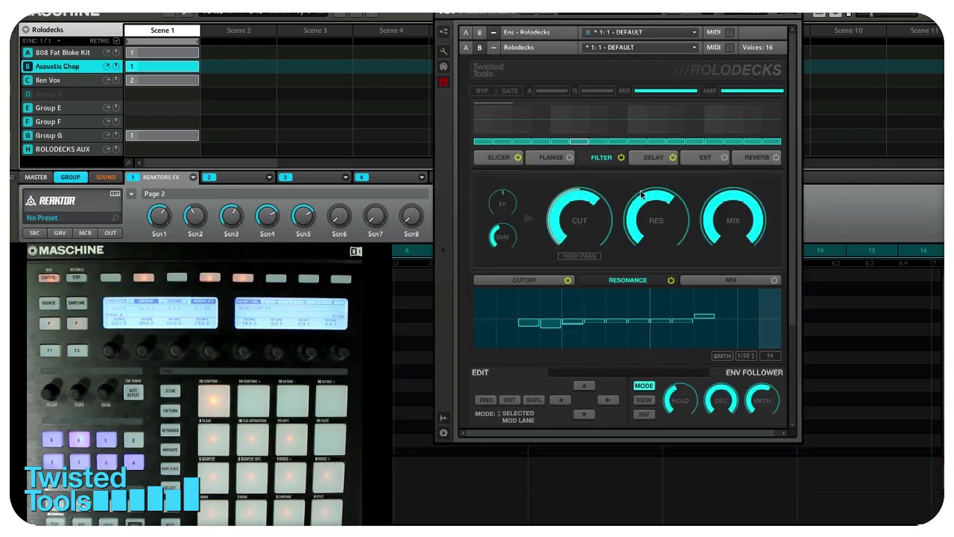
pyautogui.click(683, 160)
pyautogui.click(604, 159)
pyautogui.scroll(-3, 492, 350)
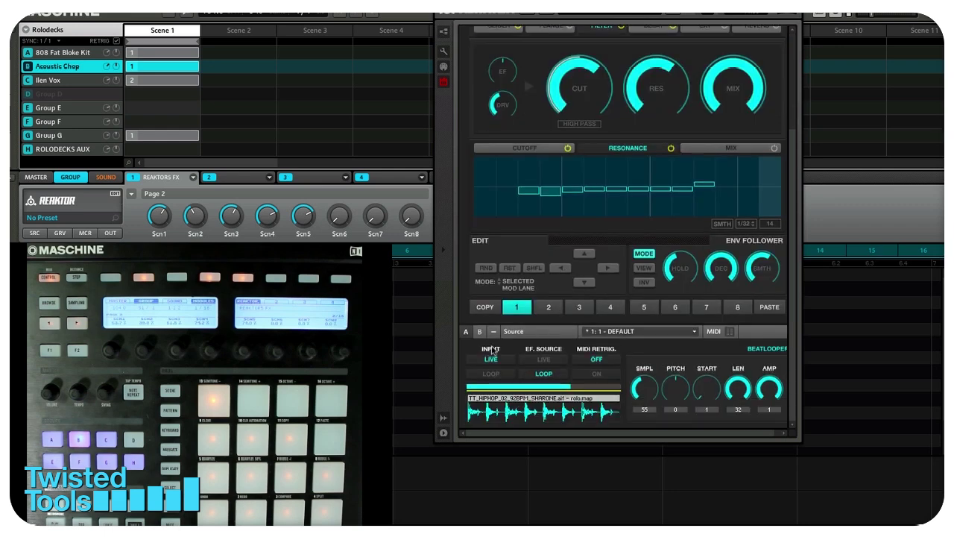
pyautogui.scroll(3, 701, 273)
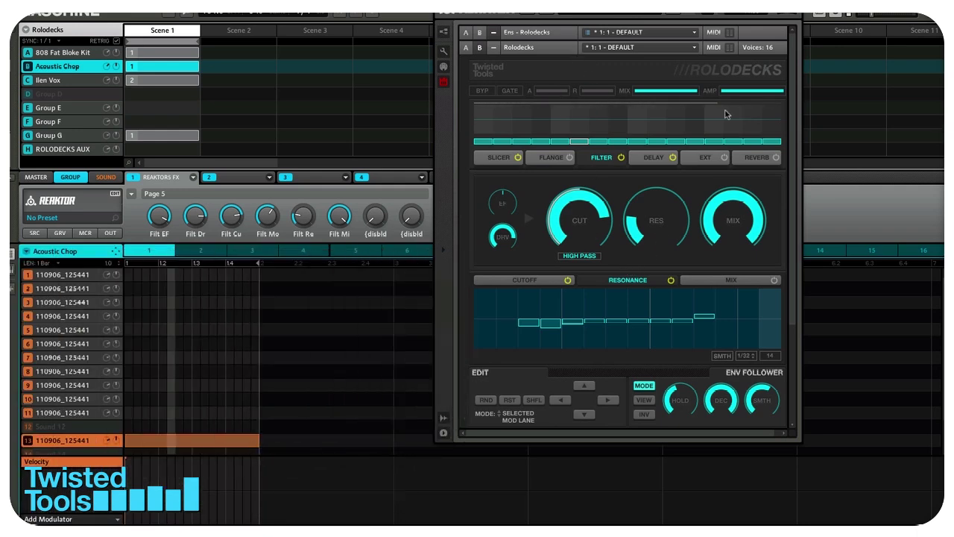
pyautogui.click(700, 158)
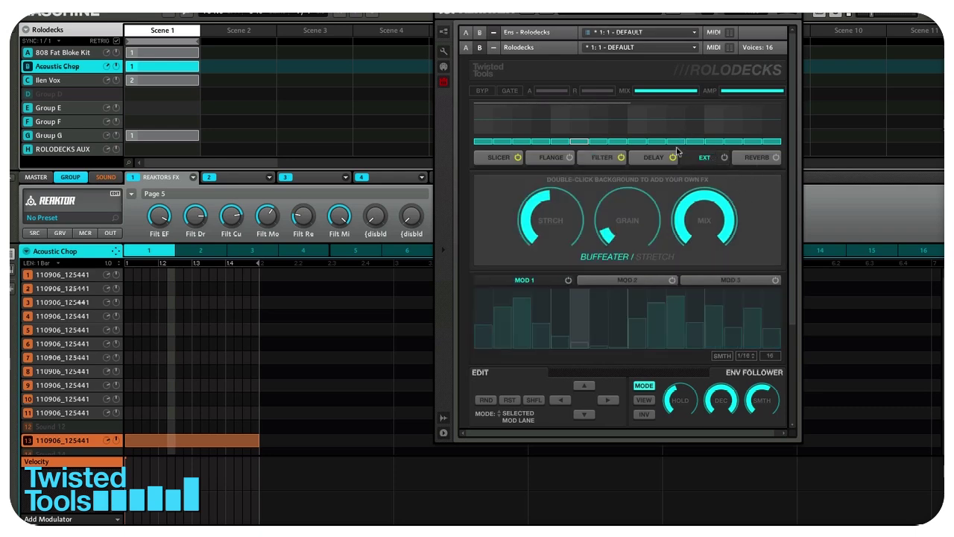
# Insert Banaan Electrique into the Rolodecks EXT slot and show its panel beside Rolodecks
pyautogui.doubleClick(506, 198)
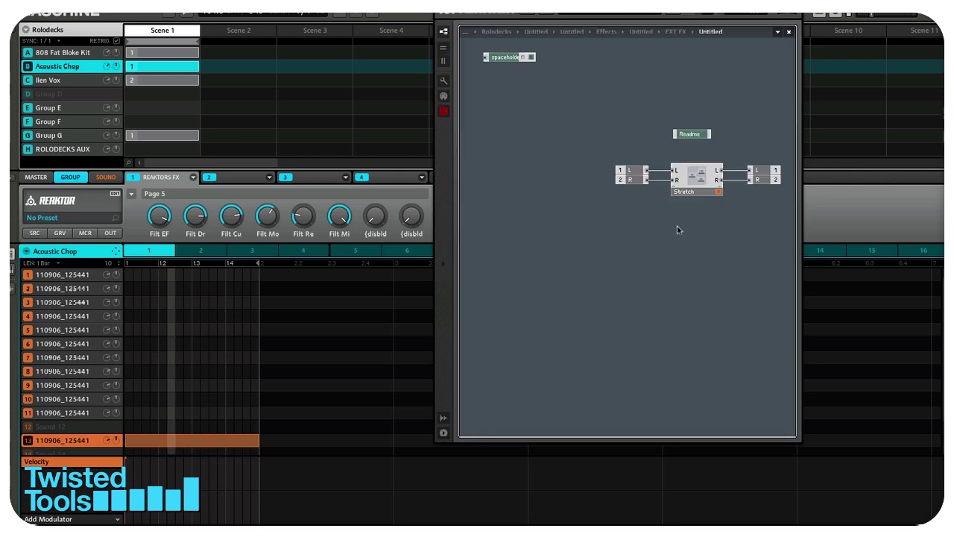
pyautogui.rightClick(524, 238)
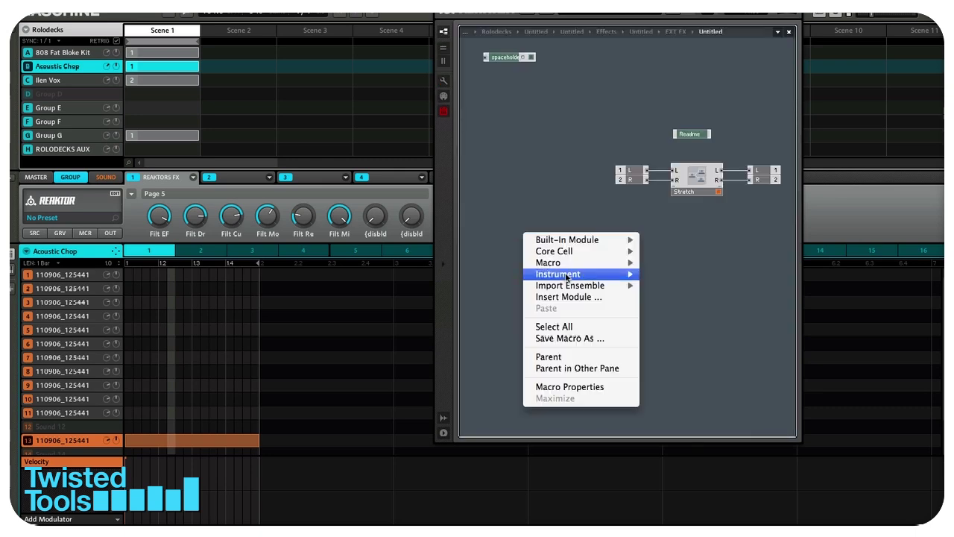
pyautogui.moveTo(665, 296)
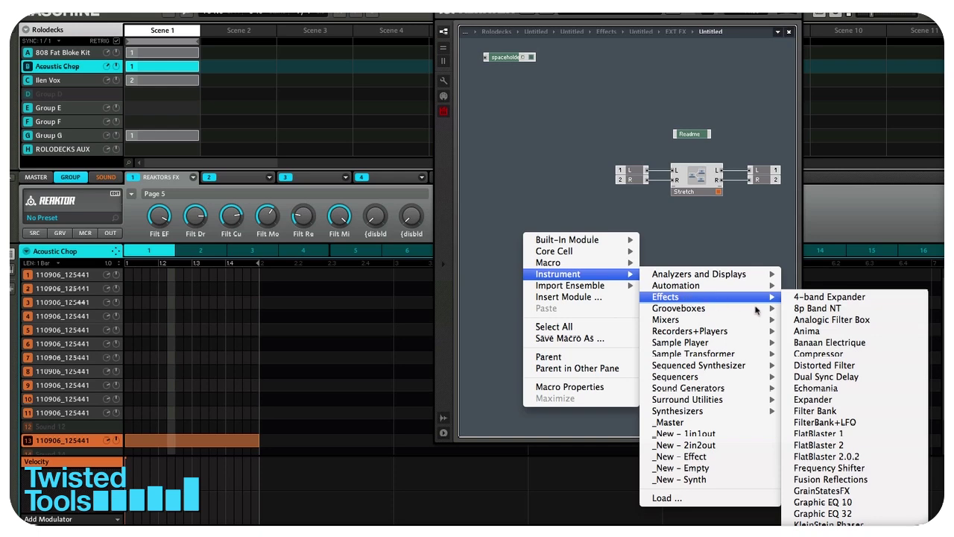
pyautogui.click(816, 343)
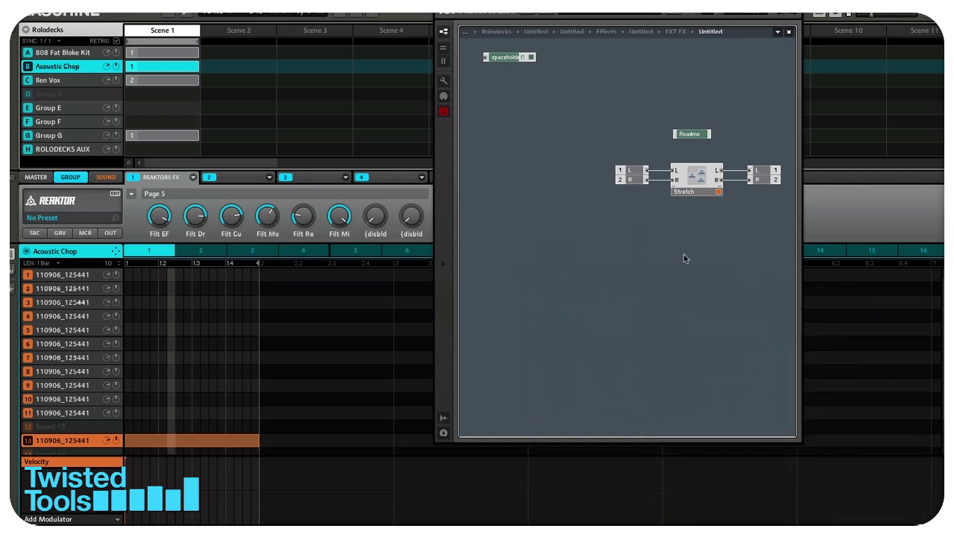
pyautogui.click(445, 33)
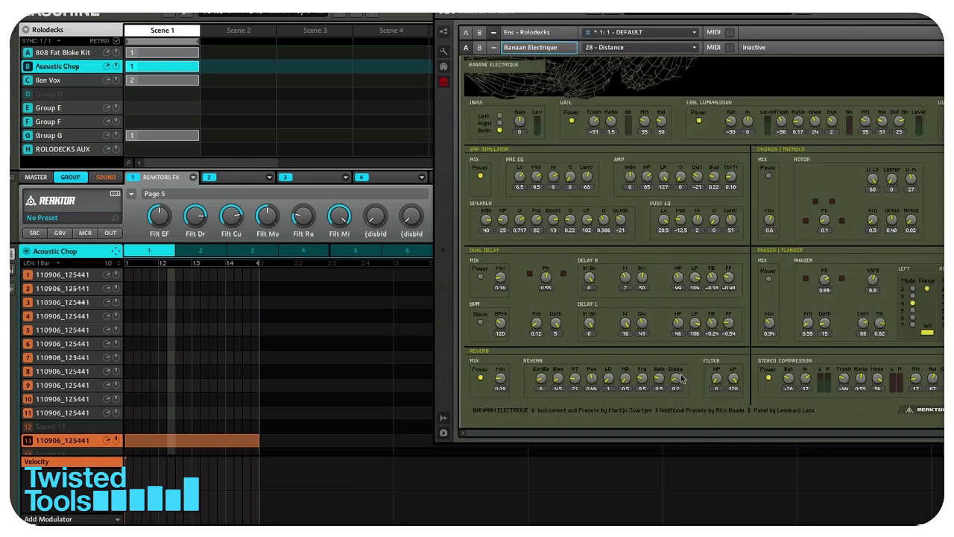
pyautogui.moveTo(650, 429); pyautogui.dragTo(348, 429)
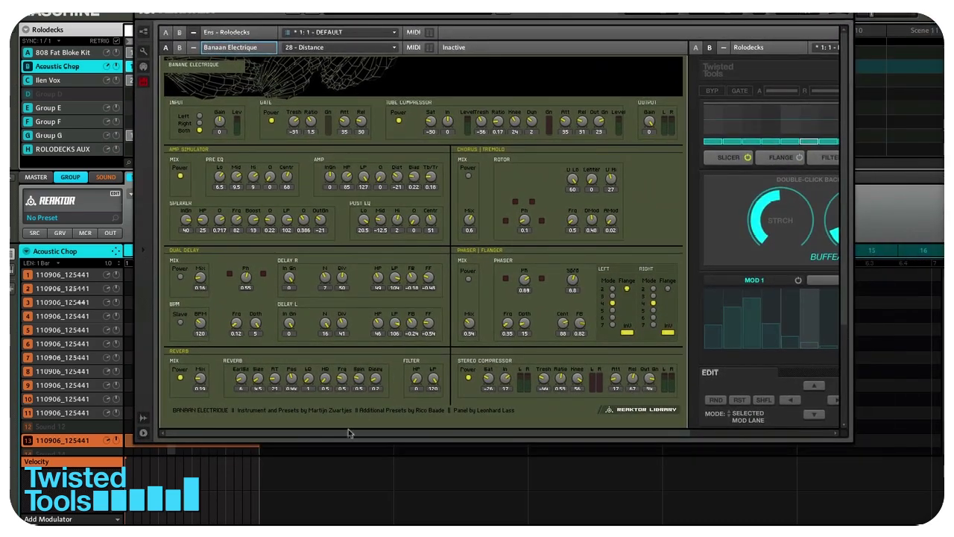
# Reposition the Reaktor window to show Banaan Electrique and the Rolodecks EXT page together
pyautogui.moveTo(252, 426); pyautogui.dragTo(566, 468)
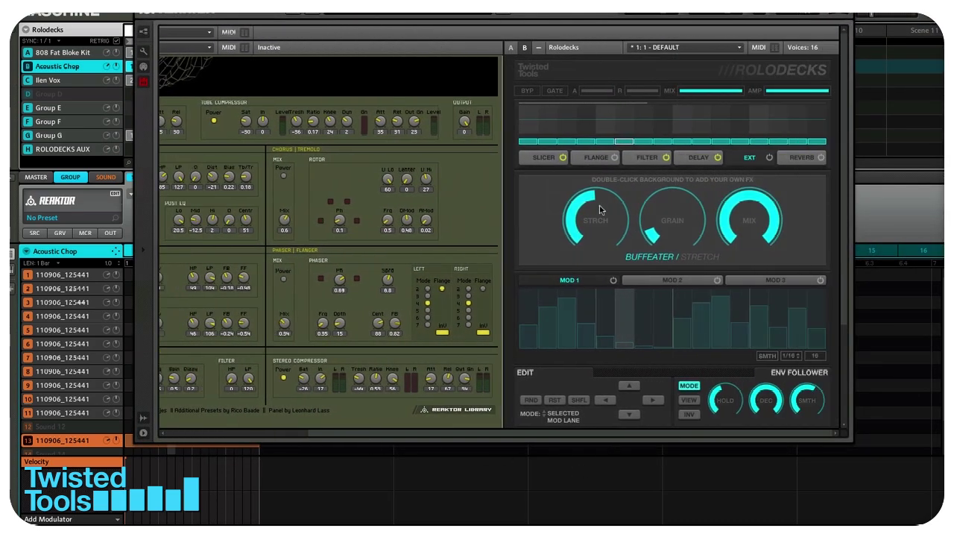